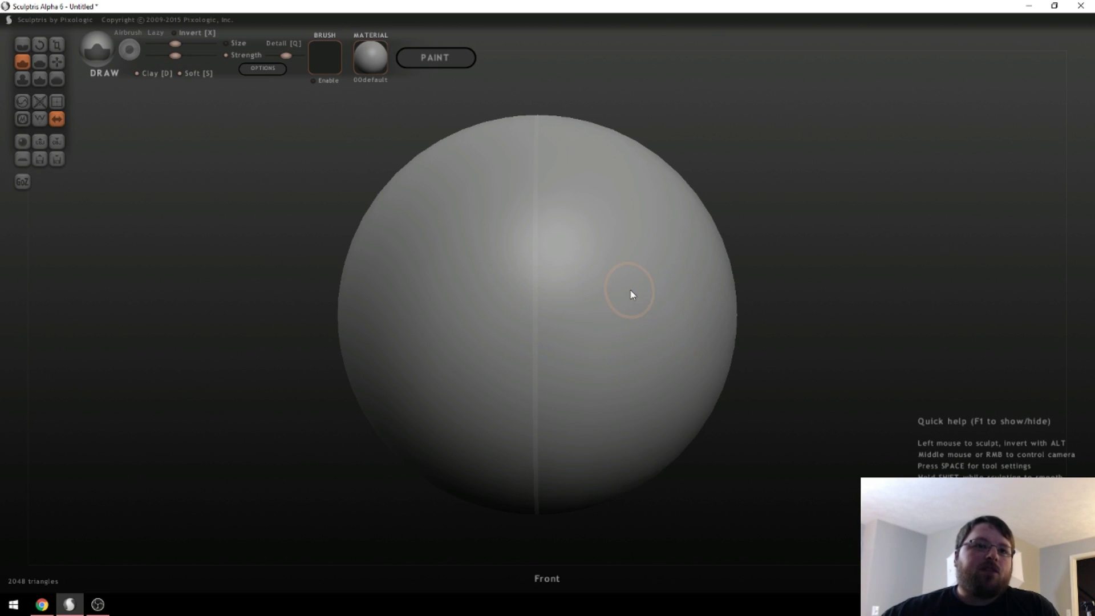
- Examine the starting sphere and its centre symmetry line from several zoom levels and angles
scroll(586, 306, up, 5)
scroll(586, 306, down, 5)
scroll(586, 305, up, 1)
mouse_move(718, 321)
middle_down()
mouse_move(685, 345)
mouse_move(714, 333)
mouse_move(682, 328)
mouse_move(716, 329)
middle_up()
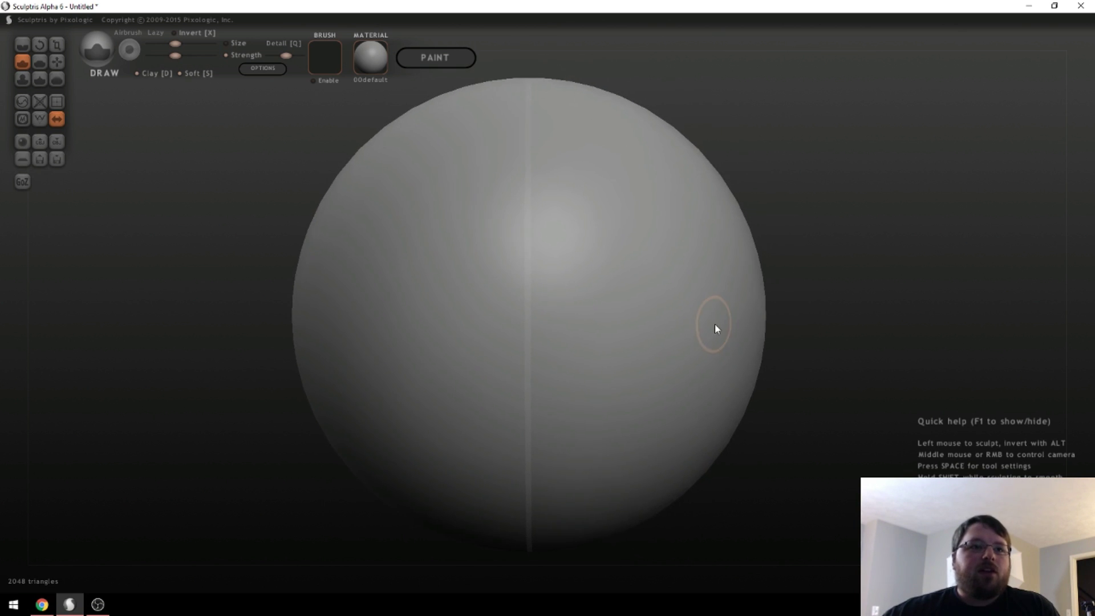
mouse_move(687, 281)
middle_down()
mouse_move(679, 344)
mouse_move(714, 305)
mouse_move(673, 311)
mouse_move(692, 268)
mouse_move(692, 286)
middle_up()
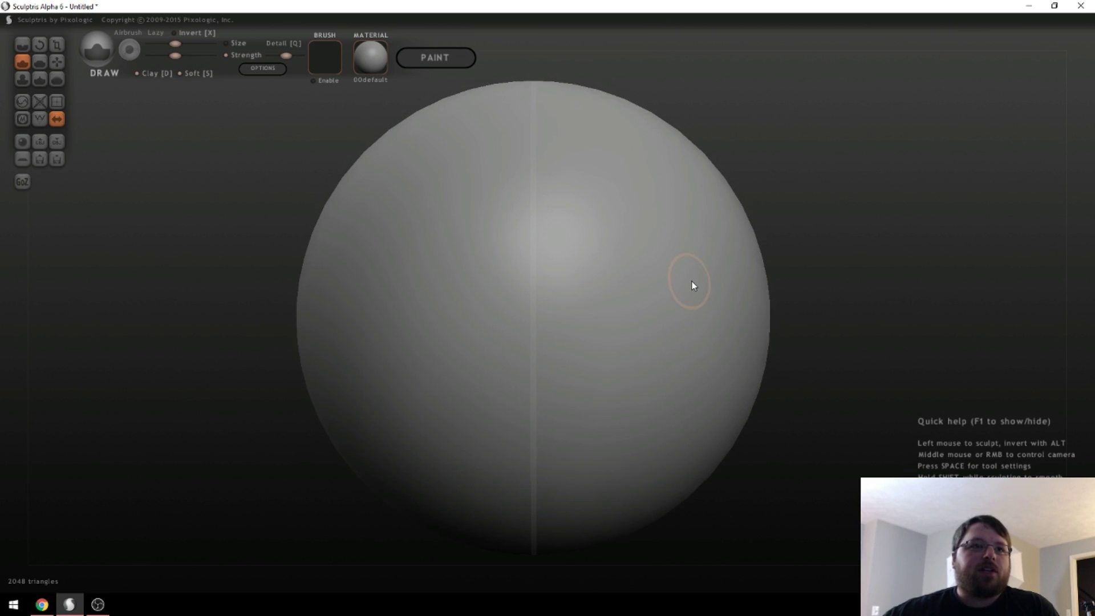
scroll(649, 249, down, 3)
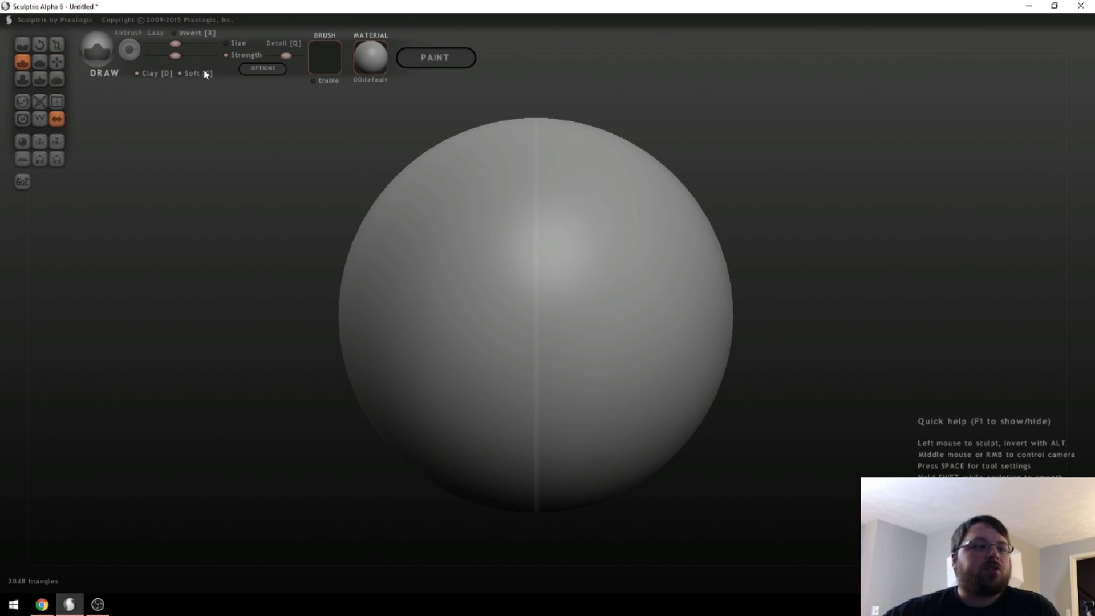
middle_drag(679, 185, 659, 213)
mouse_move(524, 329)
right_down()
mouse_move(641, 303)
mouse_move(624, 349)
mouse_move(581, 310)
mouse_move(596, 310)
right_up()
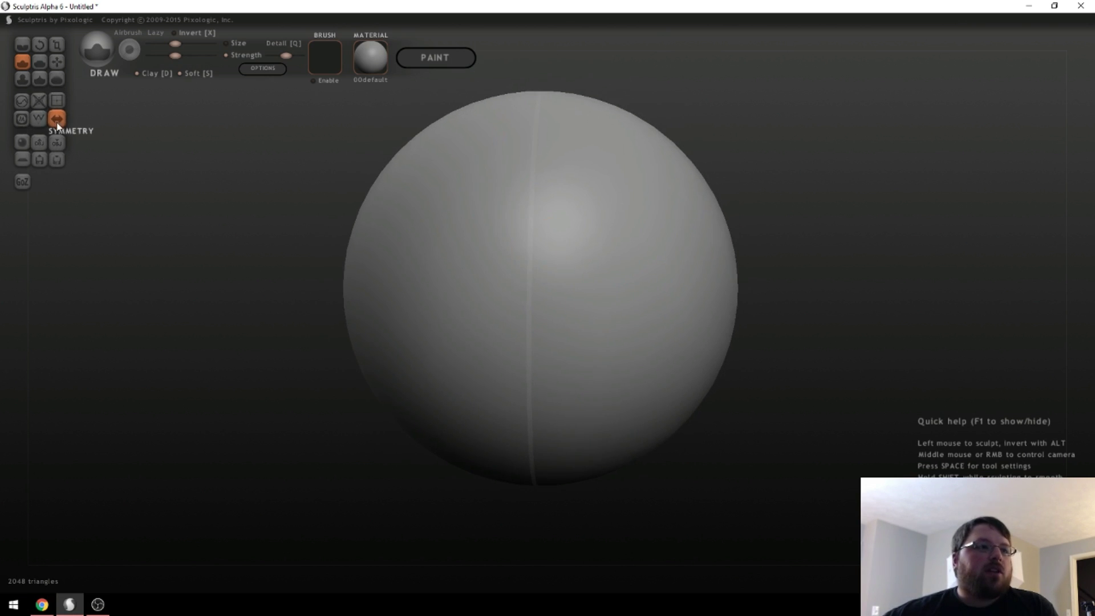
mouse_move(413, 208)
right_down()
mouse_move(515, 244)
mouse_move(486, 262)
mouse_move(707, 283)
right_up()
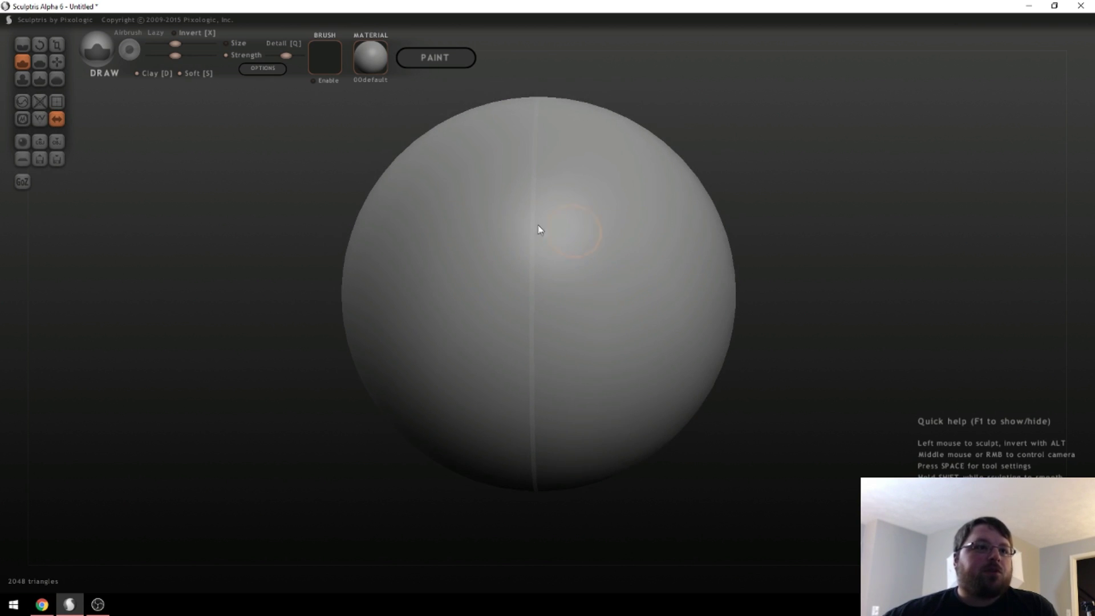
mouse_move(633, 266)
right_down()
mouse_move(678, 250)
mouse_move(626, 271)
mouse_move(638, 267)
right_up()
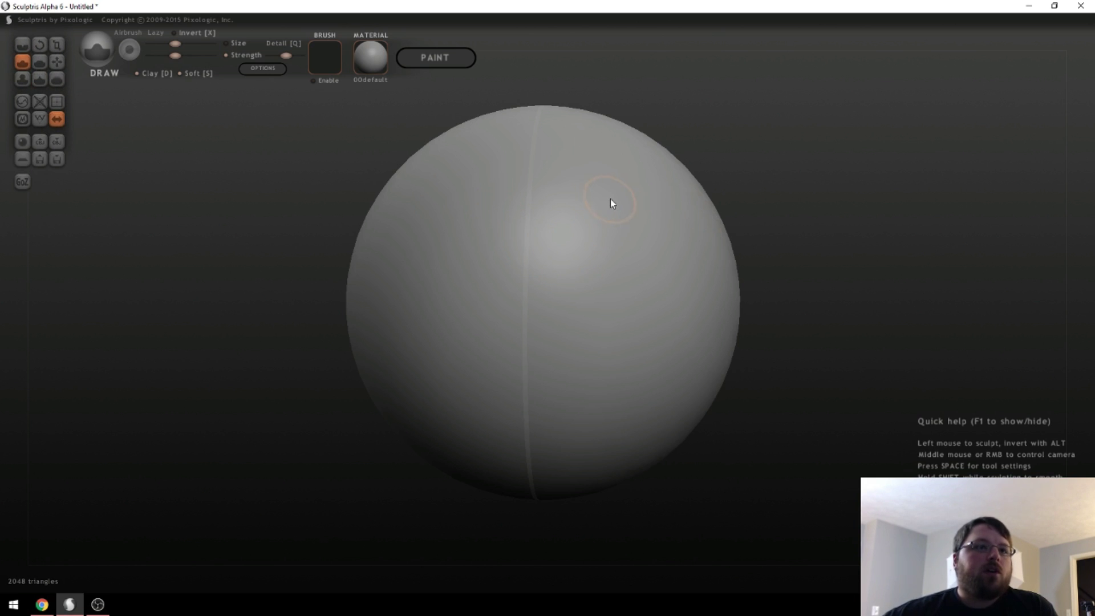
mouse_move(616, 332)
mouse_down()
mouse_move(631, 310)
mouse_move(581, 264)
mouse_move(664, 305)
mouse_move(658, 222)
mouse_move(639, 213)
mouse_up()
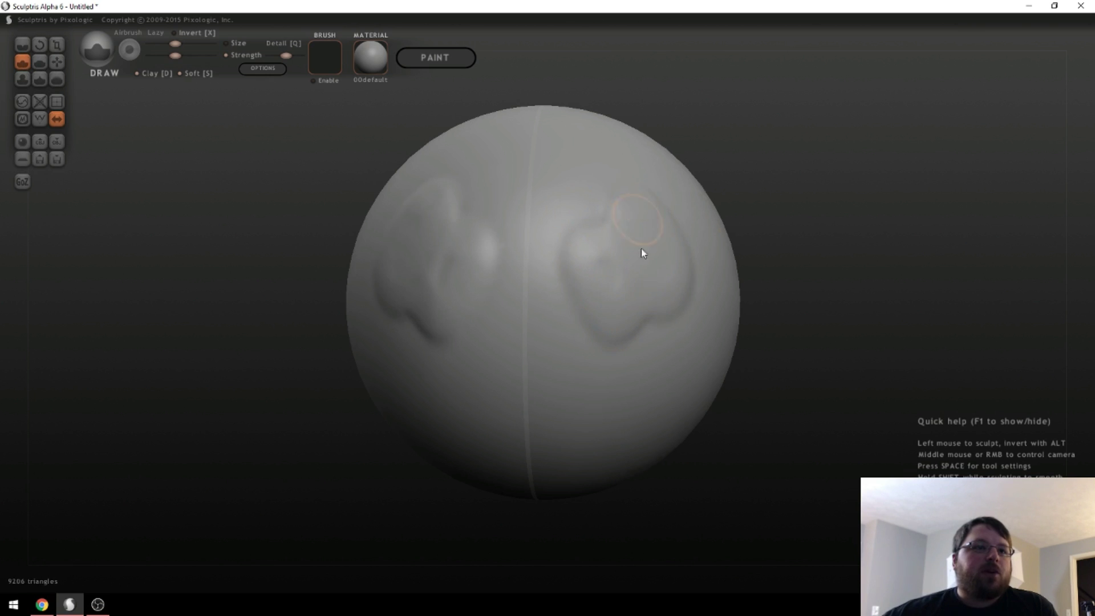
middle_drag(651, 302, 568, 358)
mouse_move(606, 211)
mouse_down()
mouse_move(695, 189)
mouse_move(586, 213)
mouse_move(708, 216)
mouse_up()
middle_drag(642, 279, 665, 233)
mouse_move(736, 178)
mouse_down()
mouse_move(672, 238)
mouse_move(629, 172)
mouse_move(579, 379)
mouse_move(736, 323)
mouse_up()
mouse_move(736, 323)
right_down()
mouse_move(661, 324)
mouse_move(777, 313)
mouse_move(633, 346)
right_up()
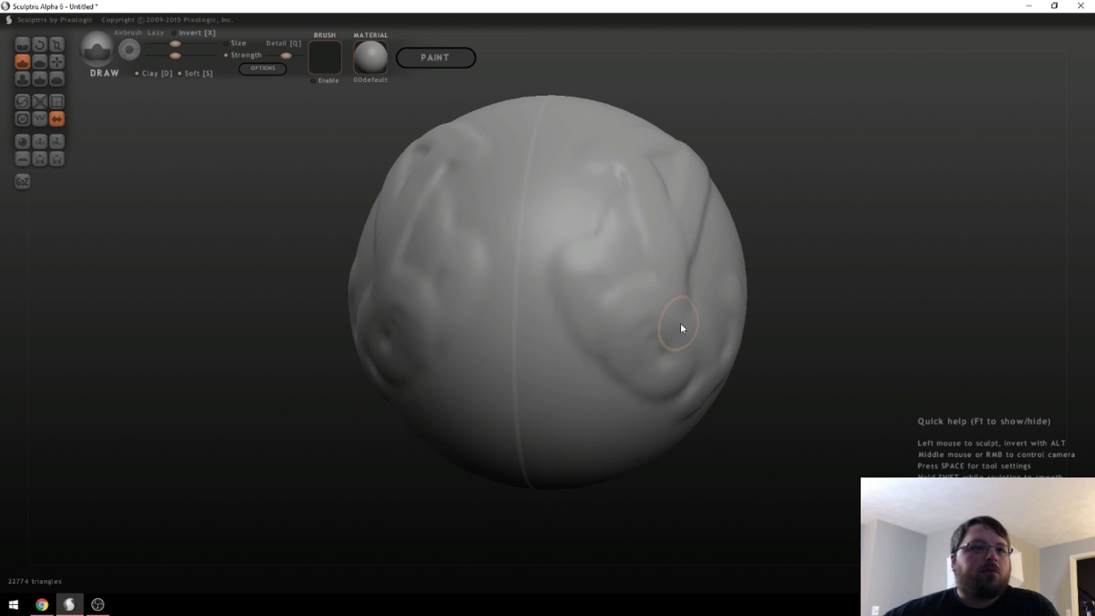
key(ctrl+z)
key(ctrl+z)
key(ctrl+z)
key(ctrl+z)
- Build up a raised round bump on the side of the sphere with the symmetric Draw brush
right_drag(708, 268, 711, 258)
drag(720, 228, 719, 228)
mouse_move(719, 229)
right_down()
mouse_move(794, 275)
mouse_move(819, 237)
mouse_move(789, 169)
mouse_move(694, 261)
mouse_move(732, 261)
right_up()
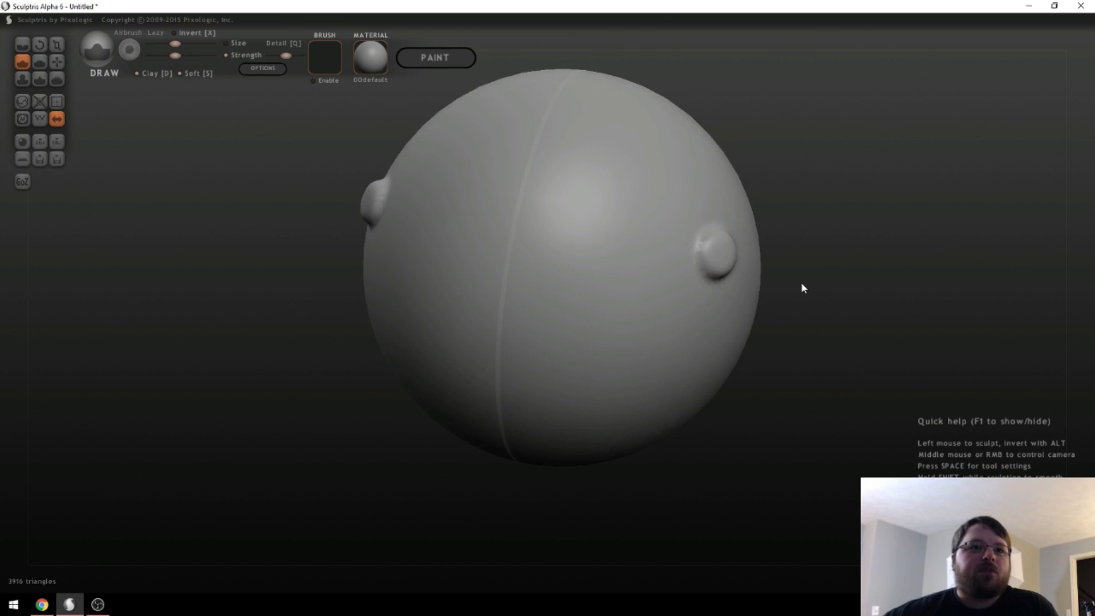
- Sink a round dent between the symmetry line and the bump, and add elongated Draw strokes above and beside it
right_drag(801, 282, 697, 257)
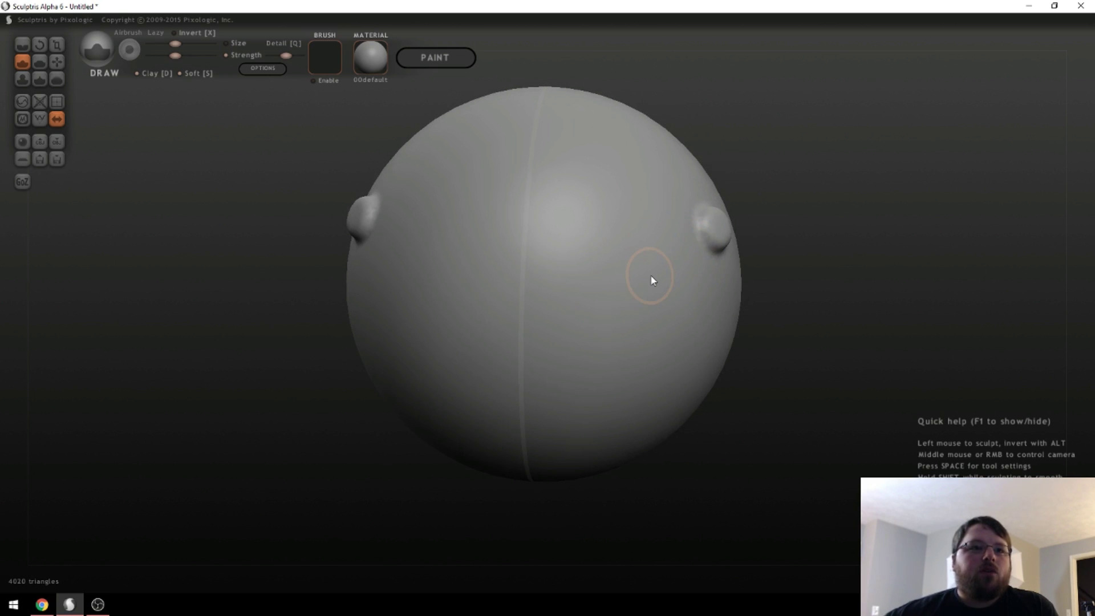
alt+drag(651, 277, 653, 278)
mouse_move(655, 280)
right_down()
mouse_move(656, 296)
mouse_move(631, 215)
right_up()
mouse_move(631, 215)
mouse_down()
mouse_move(636, 191)
mouse_move(665, 188)
mouse_move(629, 197)
mouse_up()
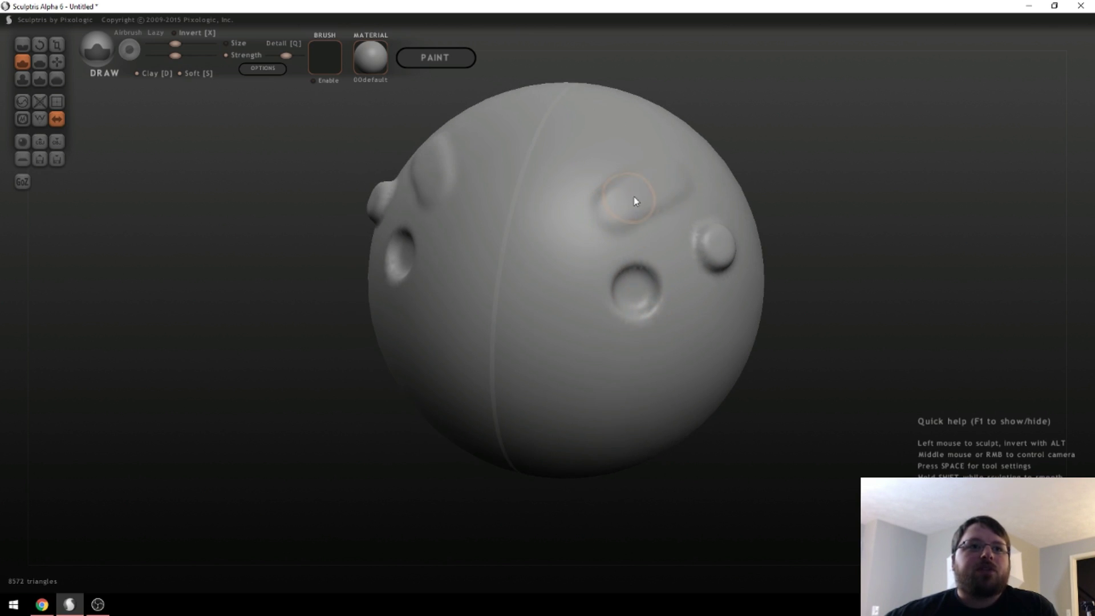
mouse_move(559, 255)
alt+mouse_down()
mouse_move(560, 321)
mouse_move(565, 305)
mouse_move(594, 354)
alt+mouse_up()
right_drag(594, 354, 706, 335)
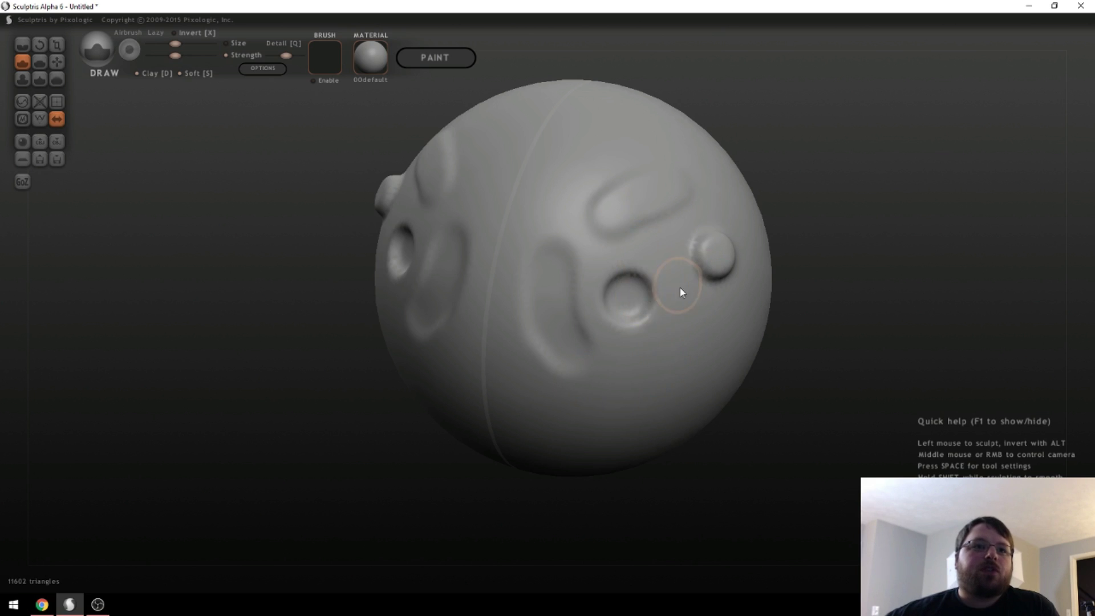
- Smooth the dent, the elongated strokes and the round bump so they blend into the sphere
mouse_move(574, 281)
mouse_down()
mouse_move(575, 335)
mouse_move(653, 276)
mouse_move(538, 340)
mouse_move(650, 164)
mouse_move(730, 306)
mouse_up()
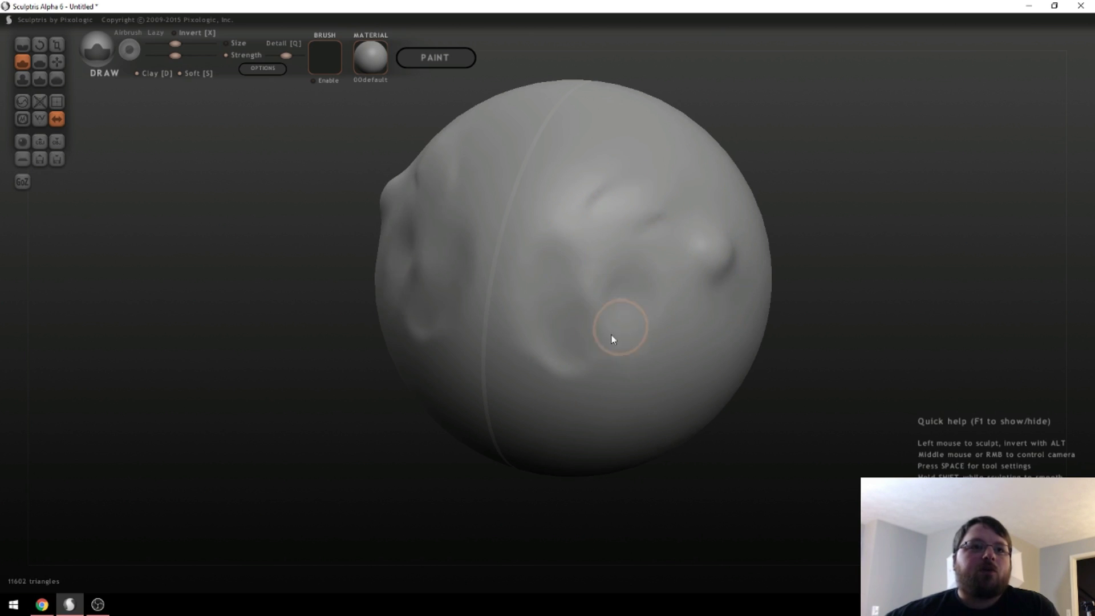
right_drag(572, 247, 709, 261)
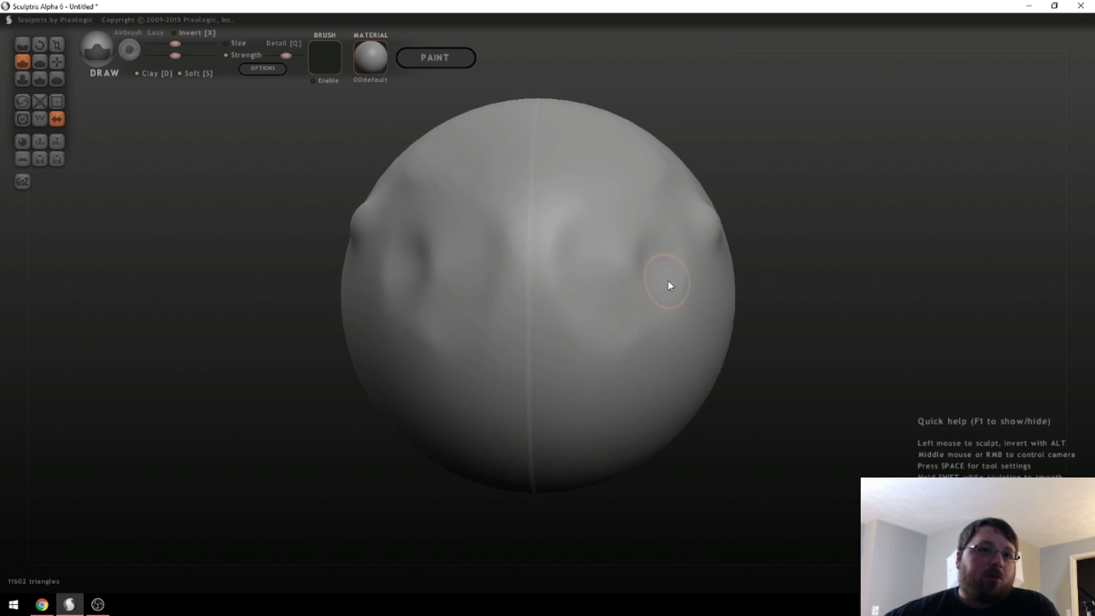
right_drag(679, 237, 641, 256)
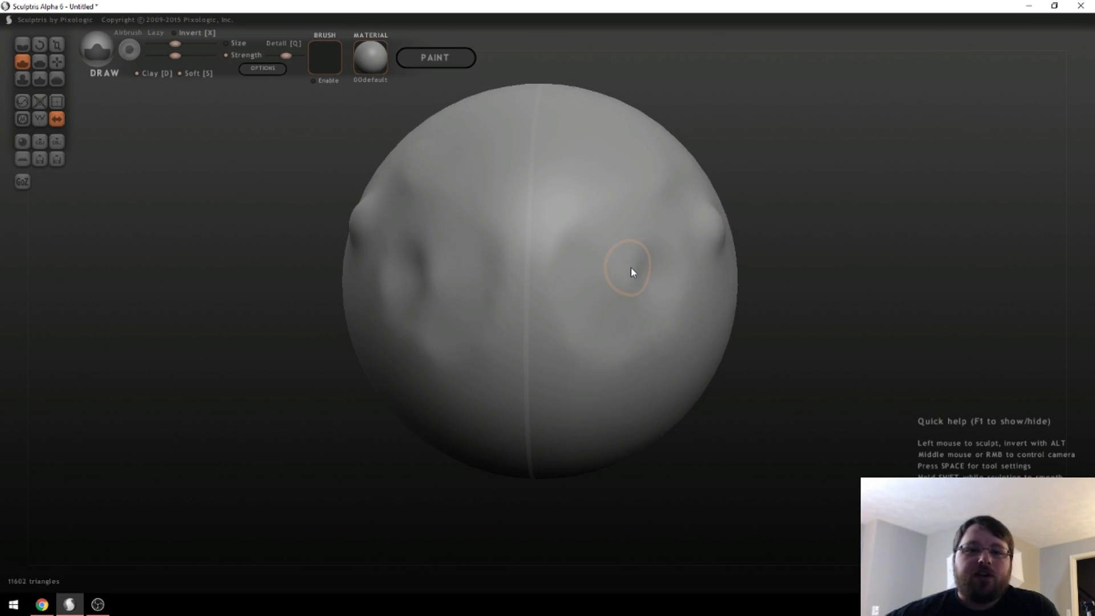
mouse_move(617, 281)
right_down()
mouse_move(628, 273)
mouse_move(606, 274)
right_up()
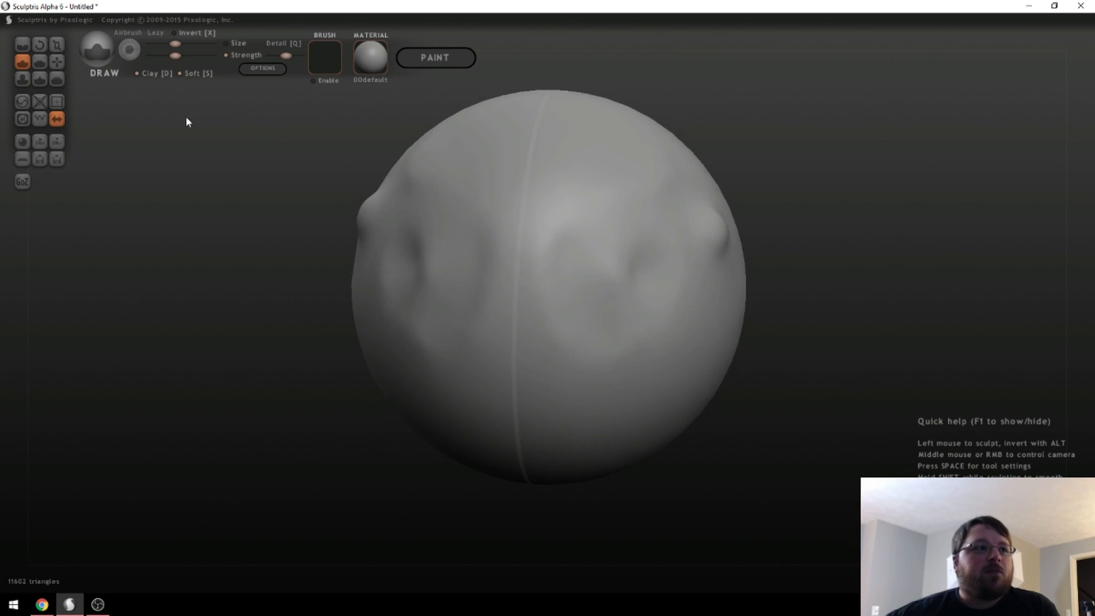
mouse_move(548, 227)
right_down()
mouse_move(618, 259)
mouse_move(504, 238)
right_up()
right_drag(633, 254, 672, 242)
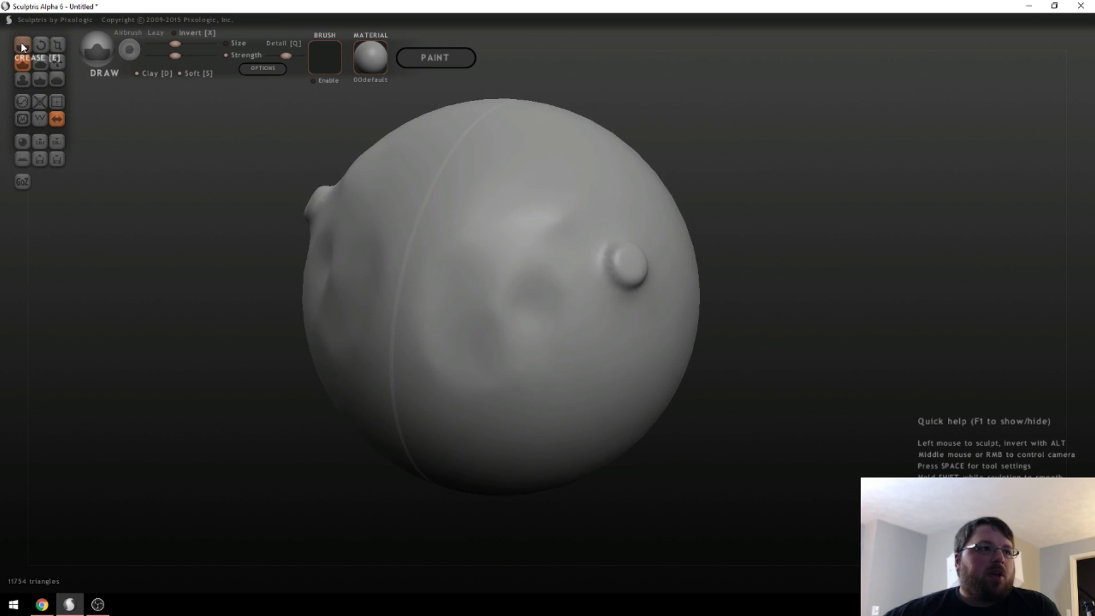
- Define the edge around the base of the round bump with Crease brush strokes
click(21, 43)
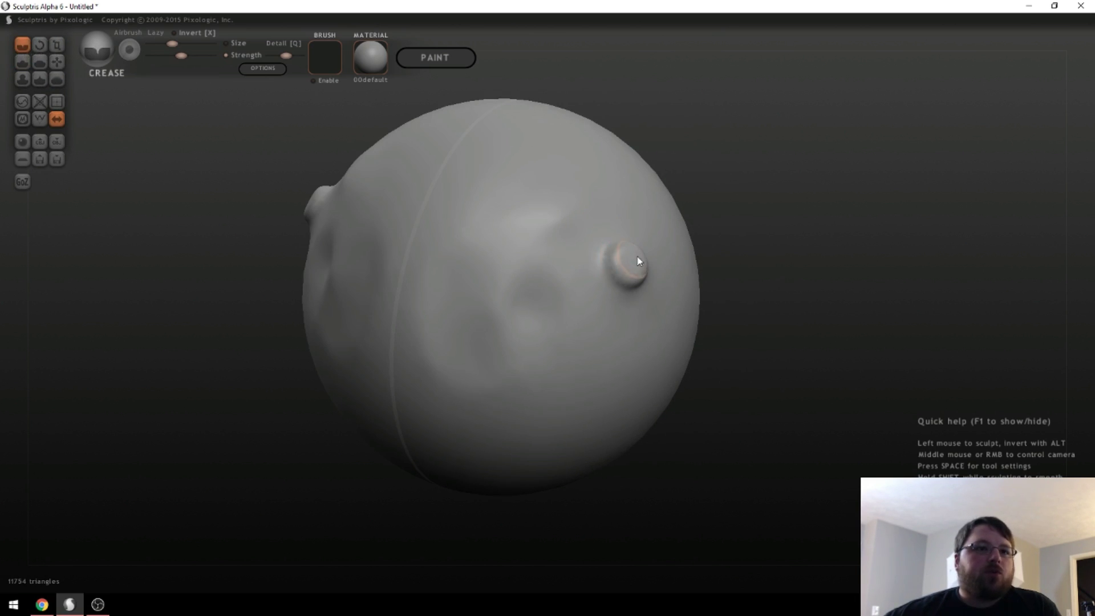
scroll(638, 261, up, 5)
mouse_move(693, 212)
mouse_down()
mouse_move(717, 264)
mouse_move(751, 275)
mouse_move(743, 278)
mouse_up()
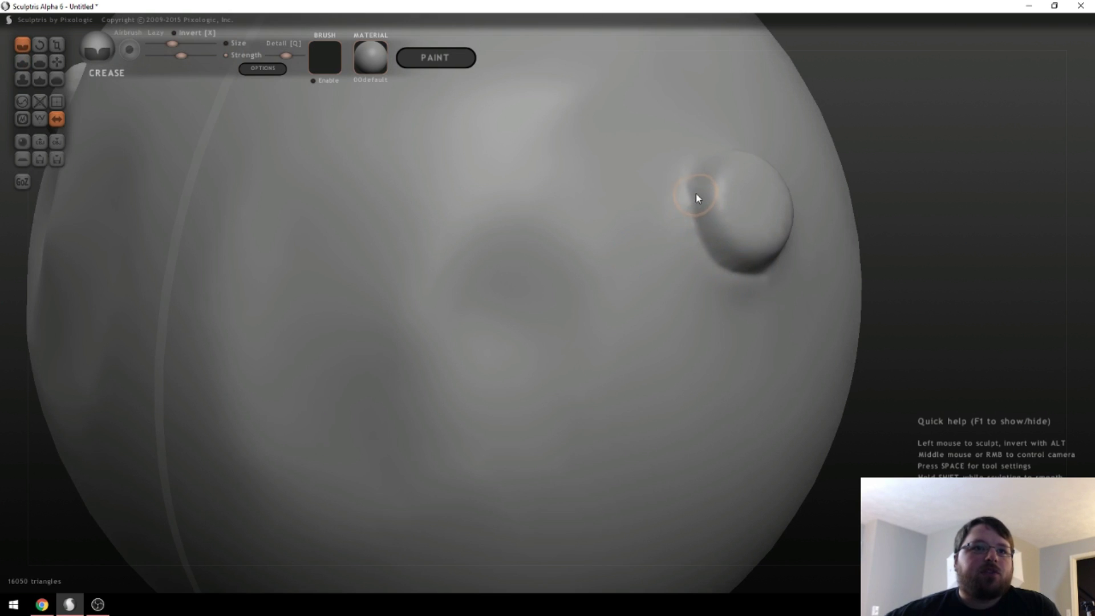
drag(693, 189, 713, 169)
mouse_move(713, 169)
middle_down()
mouse_move(636, 204)
mouse_move(505, 189)
middle_up()
right_drag(506, 190, 459, 211)
mouse_move(563, 228)
mouse_down()
mouse_move(551, 216)
mouse_move(615, 273)
mouse_move(587, 330)
mouse_move(511, 372)
mouse_move(584, 318)
mouse_move(601, 262)
mouse_move(607, 293)
mouse_move(587, 247)
mouse_move(573, 350)
mouse_move(530, 369)
mouse_up()
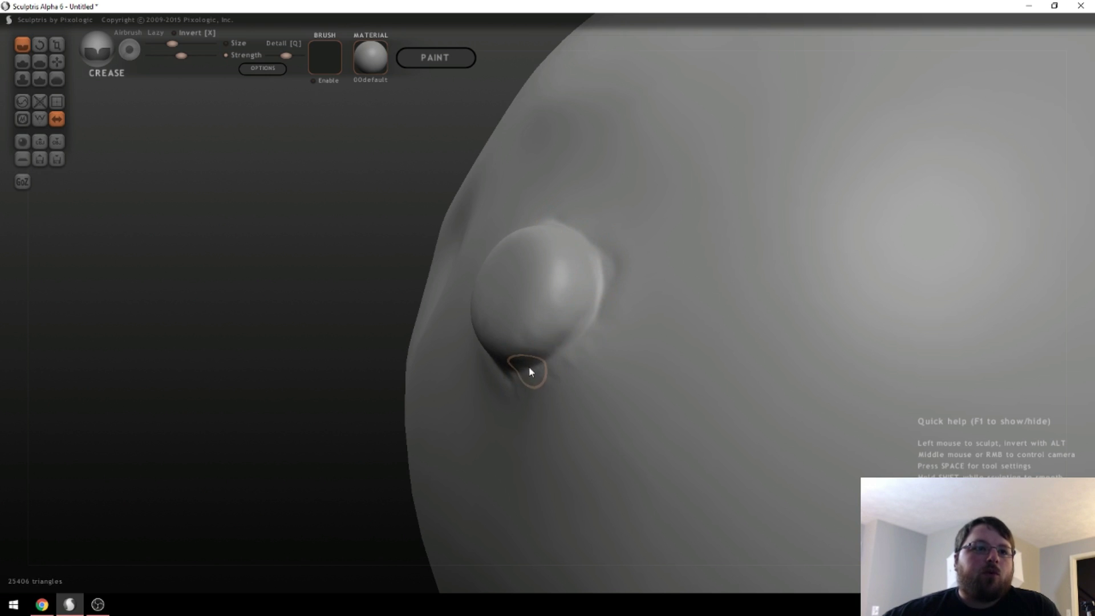
mouse_move(554, 364)
middle_down()
mouse_move(619, 333)
mouse_move(560, 301)
middle_up()
mouse_move(525, 289)
mouse_down()
mouse_move(608, 239)
mouse_move(628, 207)
mouse_move(590, 269)
mouse_up()
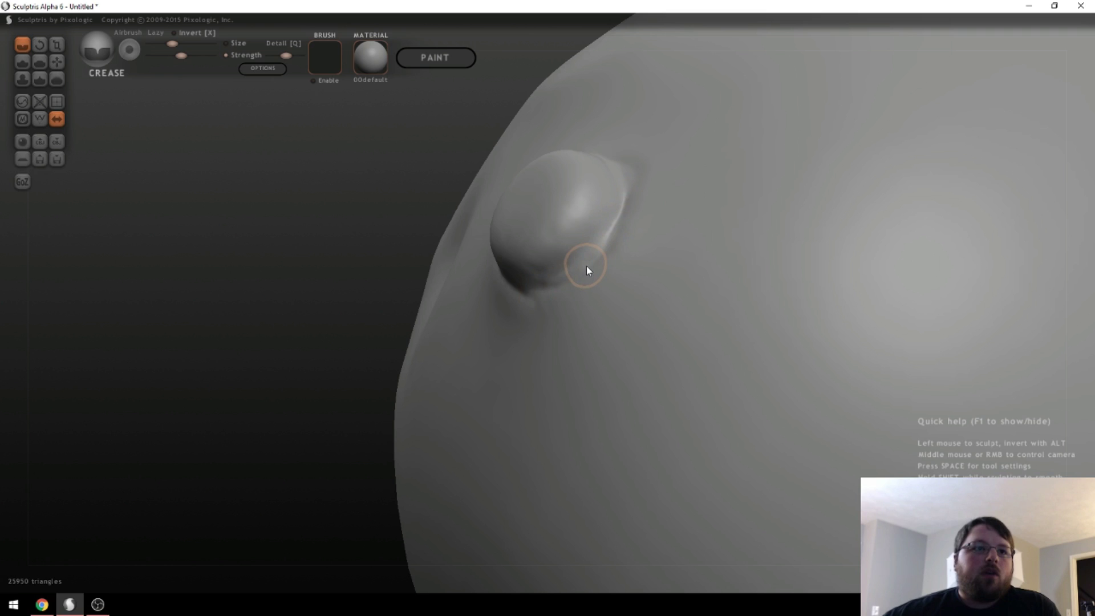
- Crease a looping squiggle beside the bump and handwrite "Chaos" further along the sphere, underlined with a small flourish beneath
mouse_move(685, 285)
mouse_down()
mouse_move(773, 227)
mouse_move(702, 367)
mouse_move(758, 340)
mouse_move(822, 258)
mouse_move(649, 321)
mouse_up()
scroll(764, 283, down, 4)
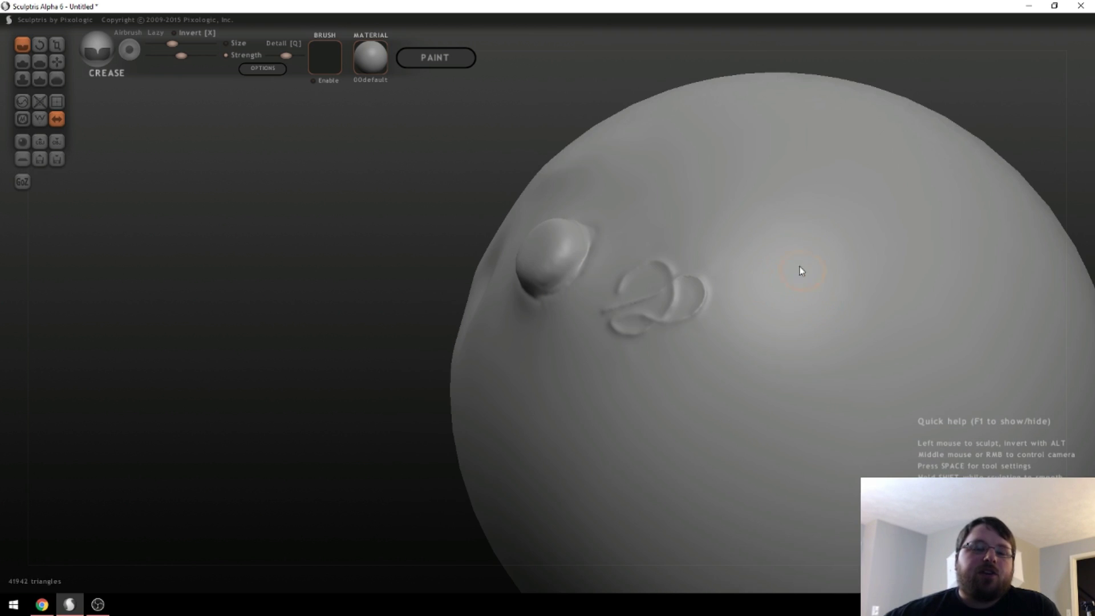
mouse_move(793, 226)
mouse_down()
mouse_move(754, 269)
mouse_move(832, 238)
mouse_move(828, 267)
mouse_move(872, 292)
mouse_move(875, 310)
mouse_move(922, 325)
mouse_move(956, 300)
mouse_move(933, 330)
mouse_up()
drag(796, 337, 1018, 372)
drag(871, 368, 898, 389)
mouse_move(898, 389)
middle_down()
mouse_move(776, 379)
mouse_move(843, 376)
mouse_move(839, 325)
middle_up()
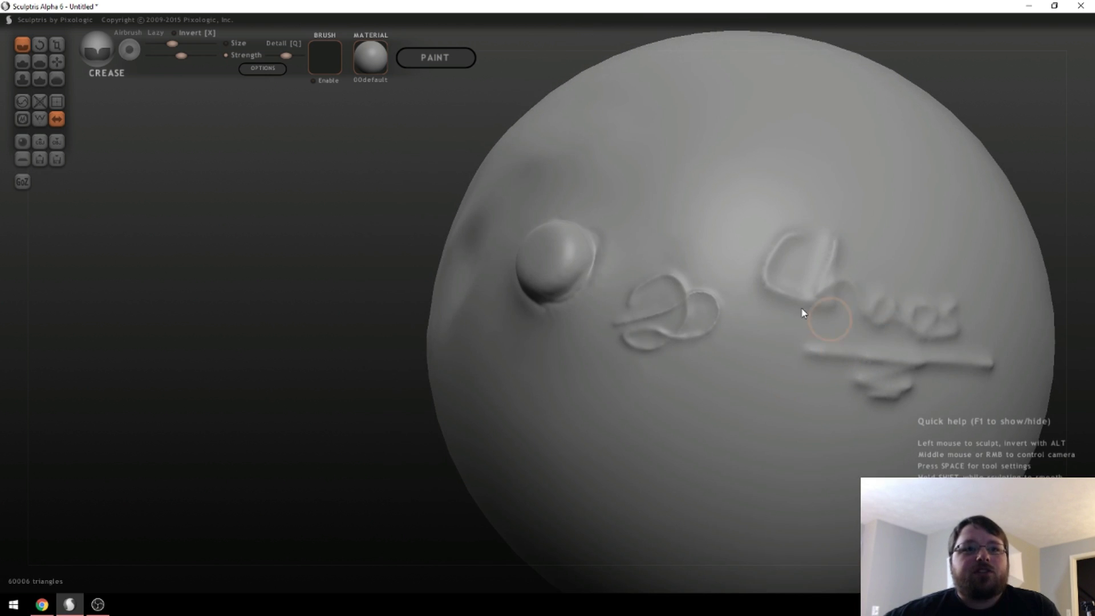
- Smooth away the looping squiggle between the bump and the handwritten word
middle_drag(758, 313, 808, 325)
scroll(561, 290, up, 5)
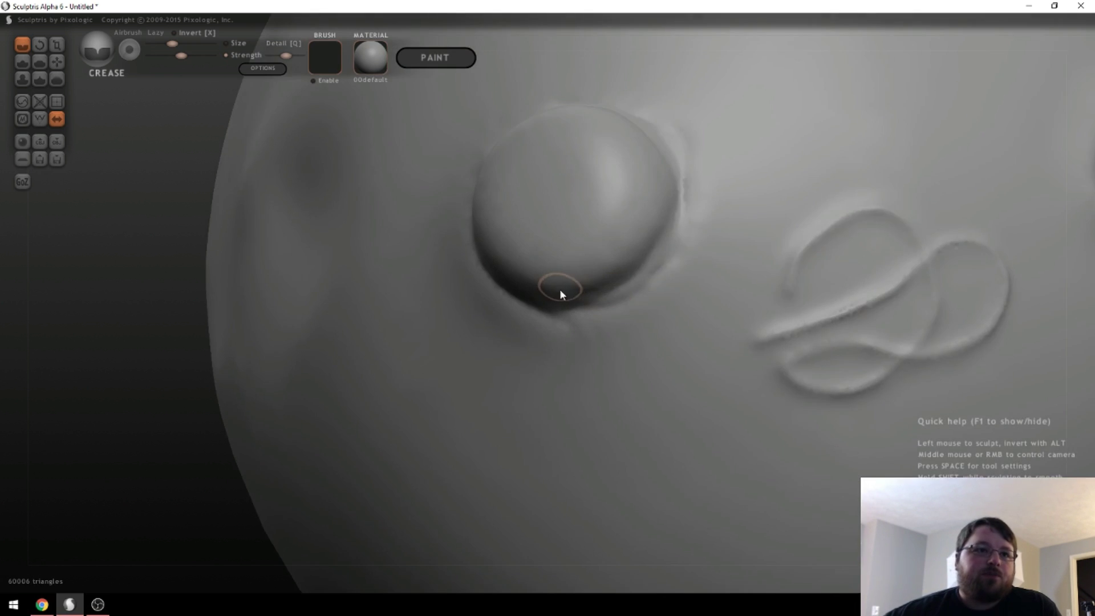
middle_drag(560, 294, 672, 281)
scroll(793, 303, down, 5)
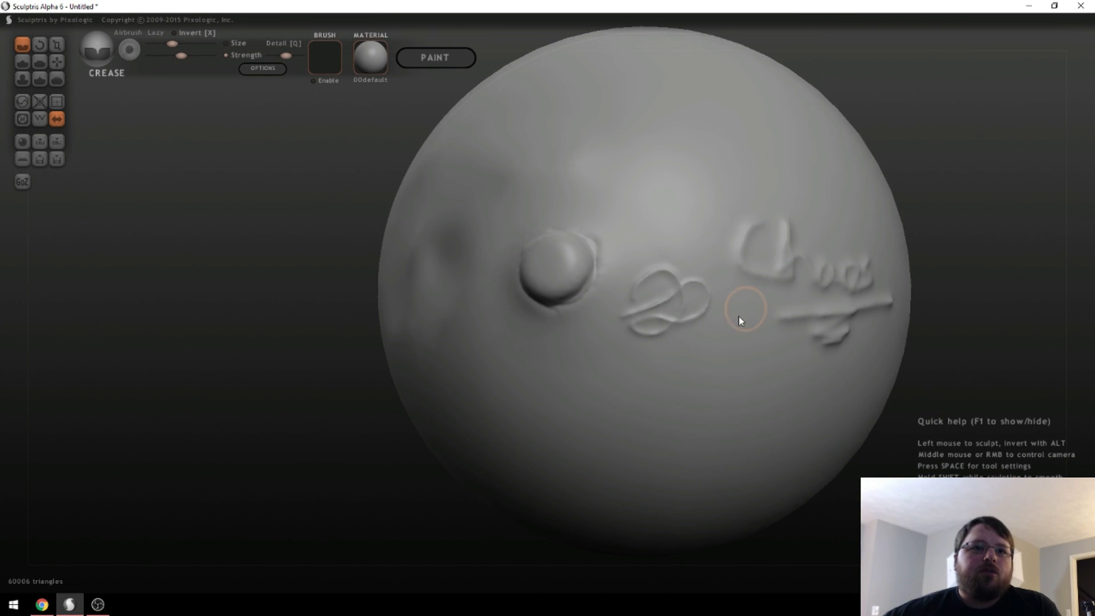
mouse_move(641, 315)
shift+mouse_down()
mouse_move(662, 343)
mouse_move(649, 324)
shift+mouse_up()
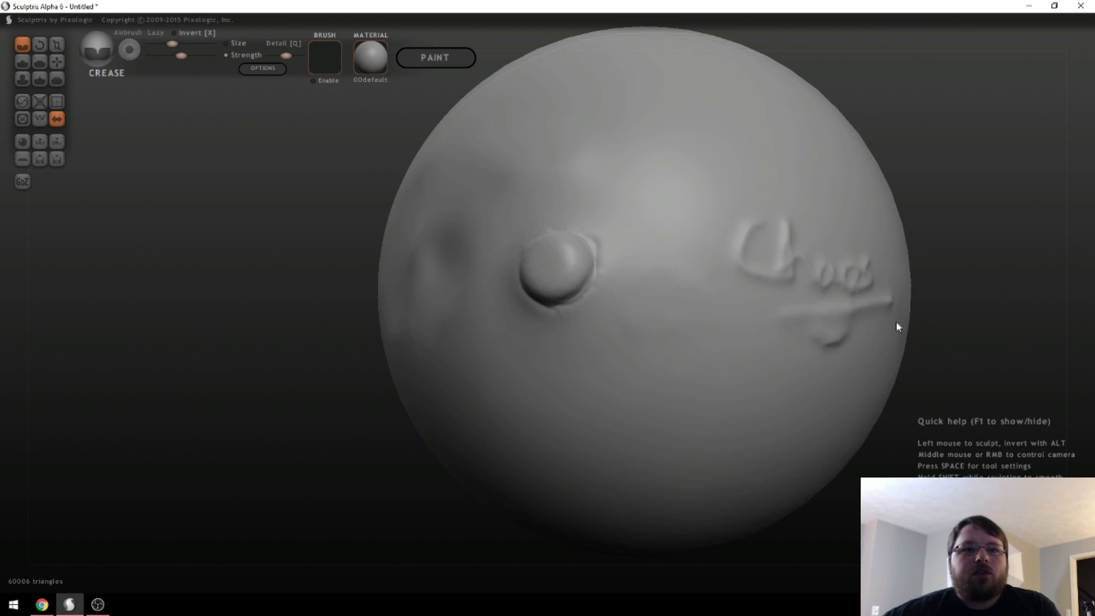
- Sharpen the front edge of the bump with a Crease stroke running down its base
mouse_move(770, 369)
middle_down()
mouse_move(700, 381)
mouse_move(671, 366)
mouse_move(496, 215)
middle_up()
scroll(496, 215, up, 6)
mouse_move(418, 155)
mouse_down()
mouse_move(418, 249)
mouse_move(463, 332)
mouse_up()
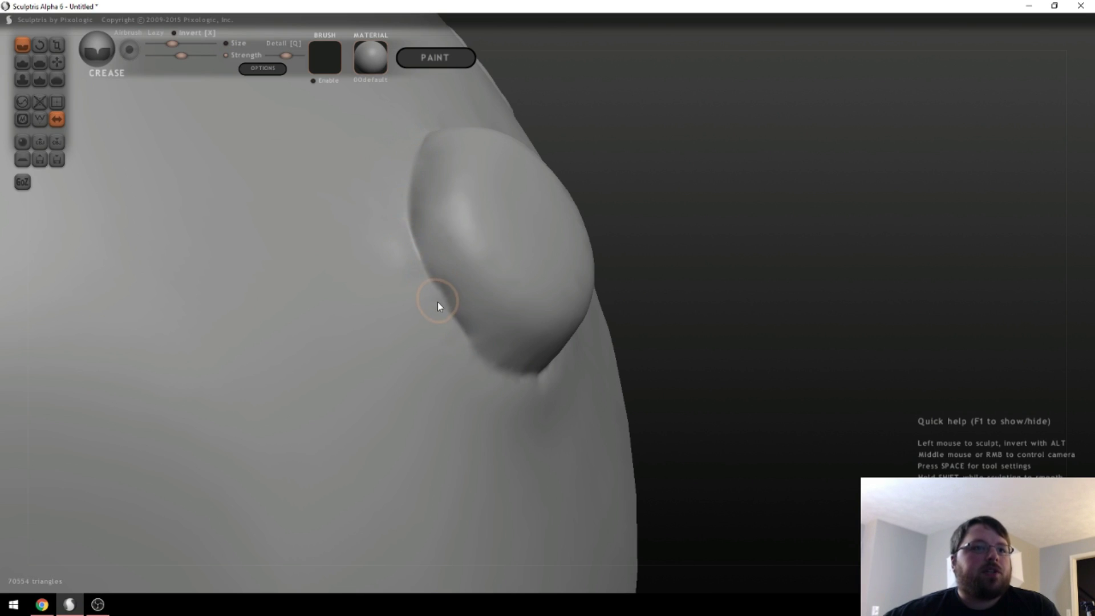
- Crease a long groove beside the symmetry line from far out and a short one near the bump from close up
scroll(403, 265, down, 2)
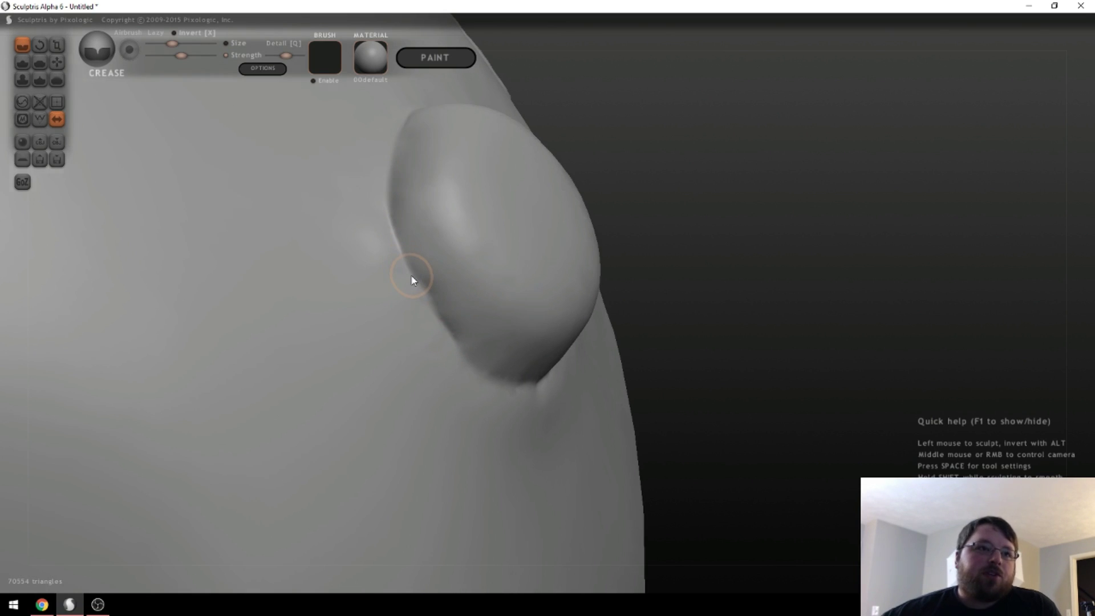
scroll(411, 275, down, 3)
scroll(421, 280, down, 6)
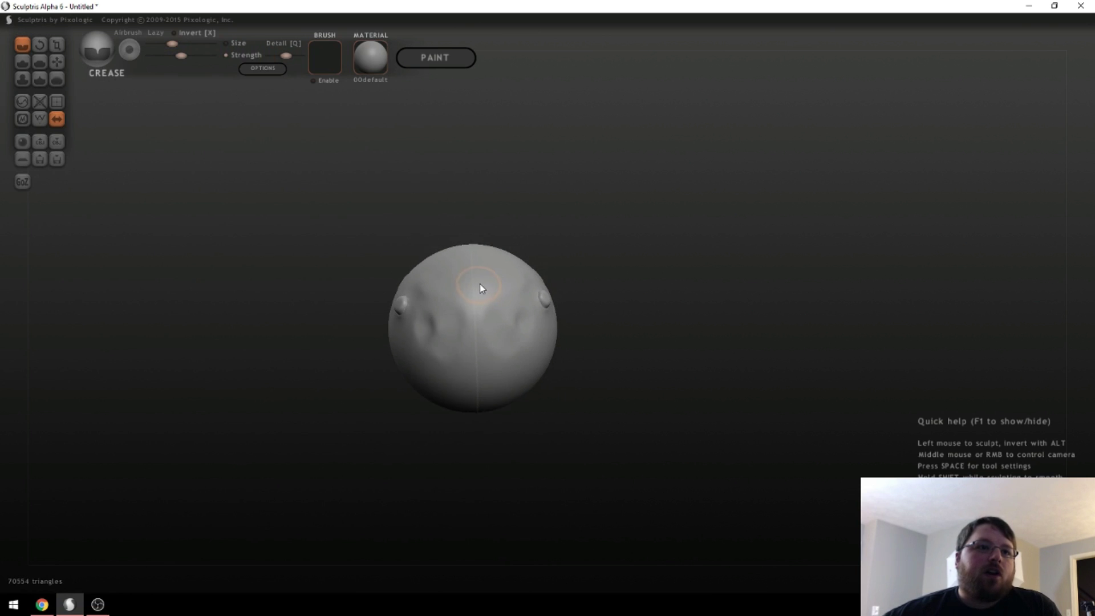
scroll(491, 291, down, 2)
mouse_move(511, 287)
mouse_down()
mouse_move(519, 356)
mouse_move(511, 288)
mouse_up()
scroll(519, 279, up, 8)
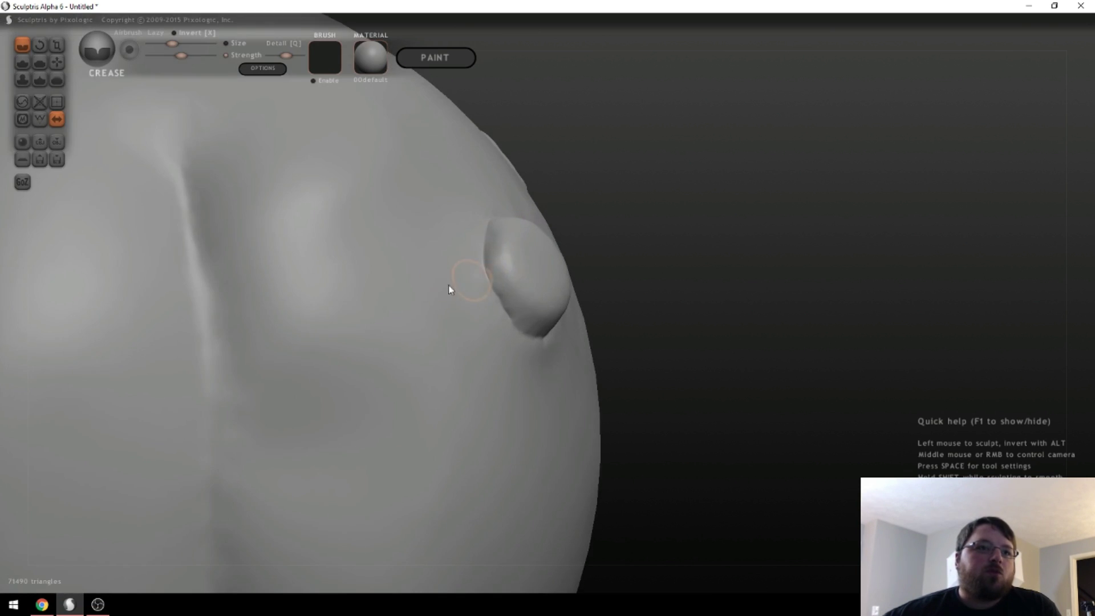
drag(382, 283, 384, 307)
scroll(386, 308, down, 6)
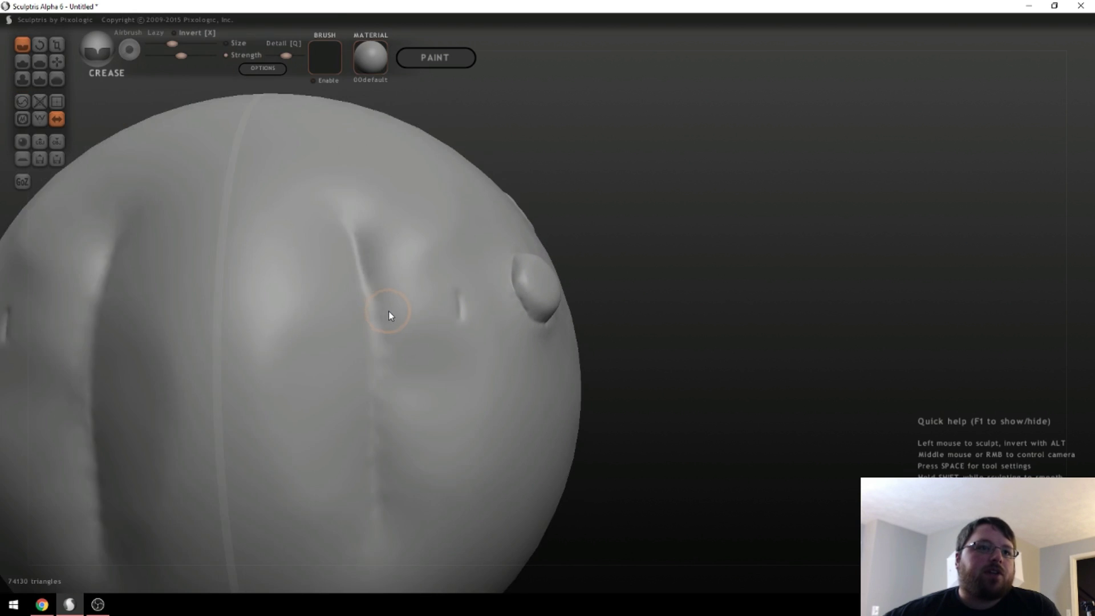
- Enlarge the Crease brush and draw a long downward stroke across the short groove near the bump
scroll(512, 306, up, 8)
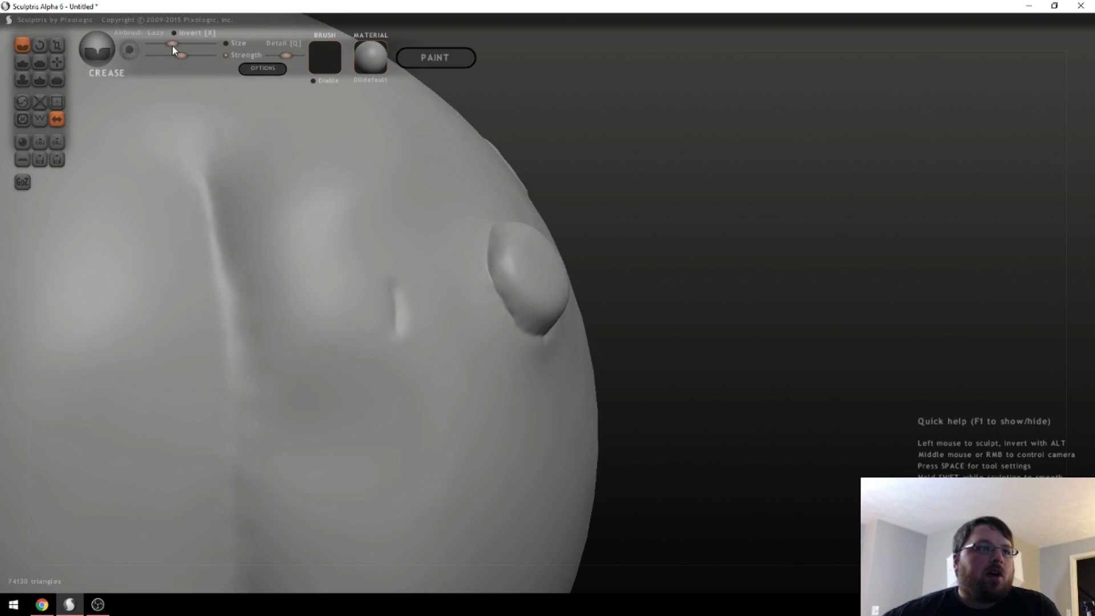
drag(173, 44, 199, 44)
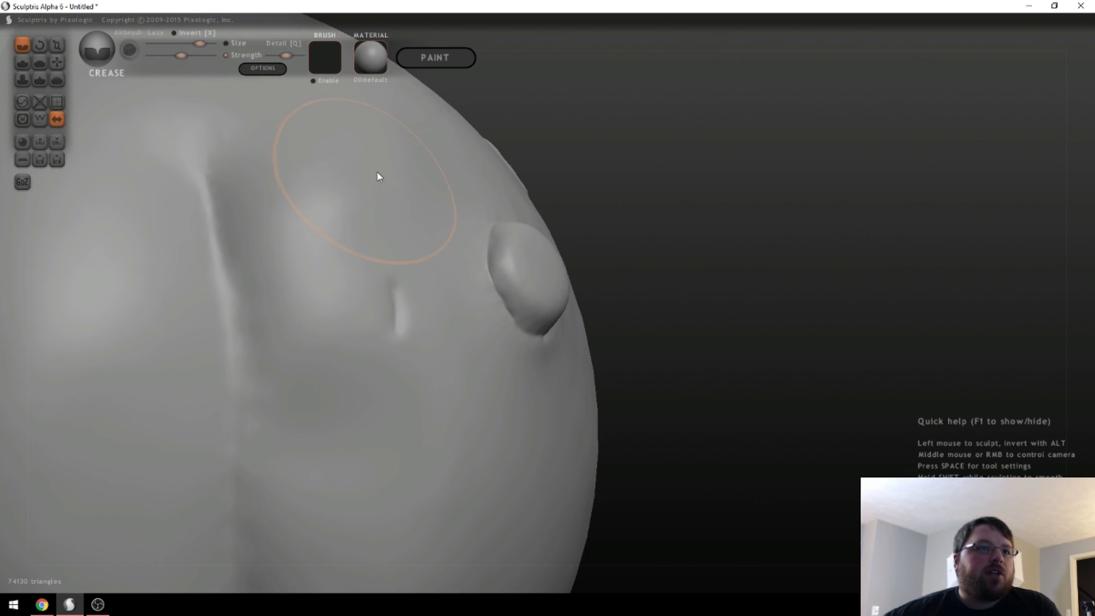
drag(379, 176, 403, 513)
- Reduce the brush size, raise the brush strength and draw deep downward creases between the long groove and the bump
mouse_move(198, 45)
mouse_down()
mouse_move(180, 44)
mouse_move(199, 56)
mouse_up()
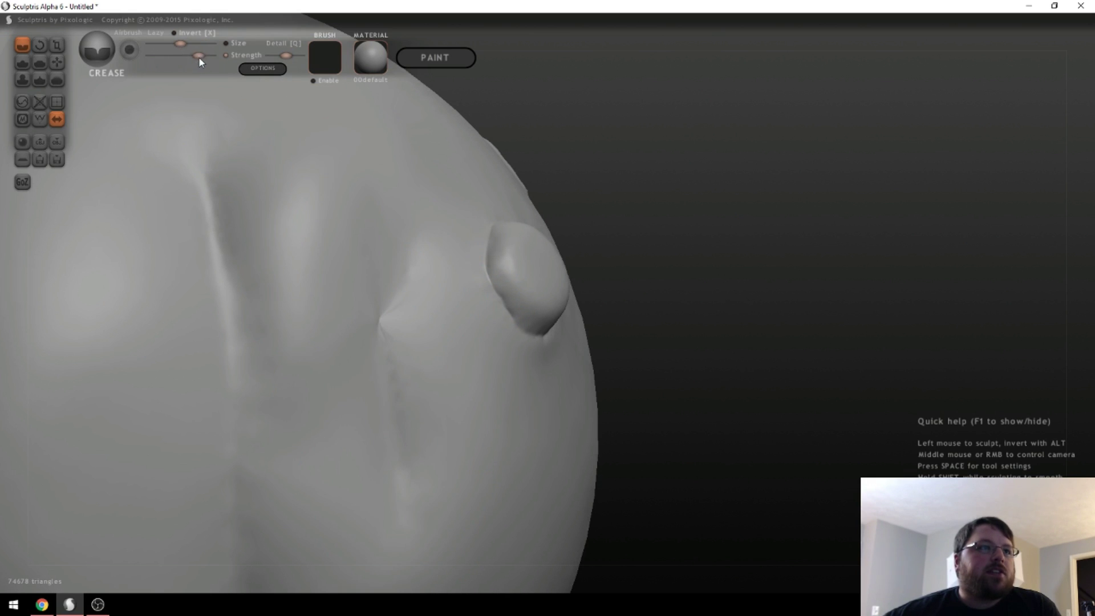
mouse_move(365, 171)
mouse_down()
mouse_move(435, 365)
mouse_move(450, 445)
mouse_up()
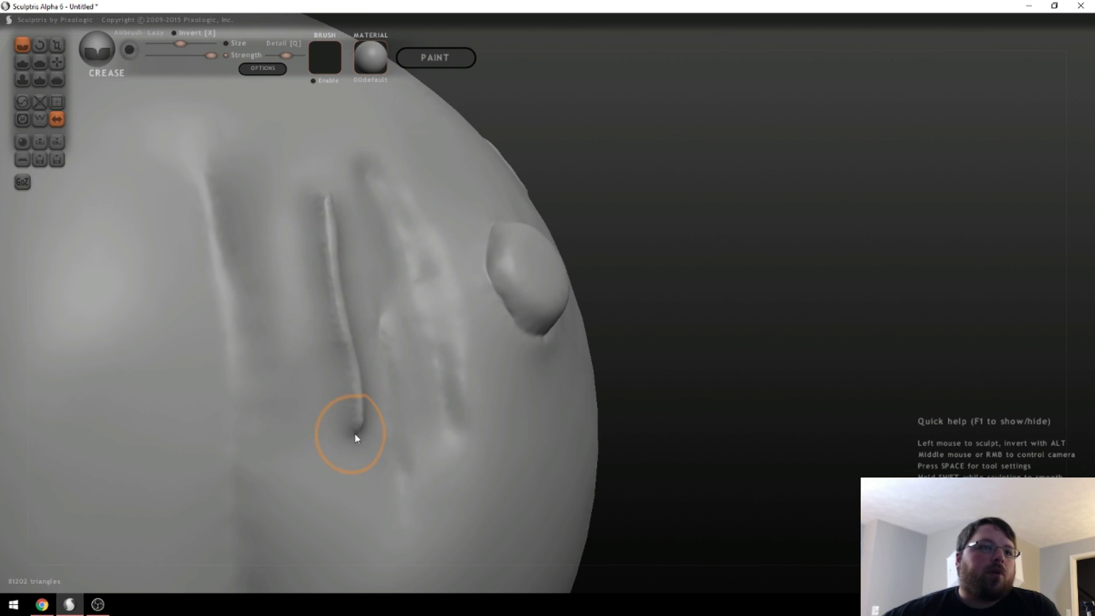
- Lower the Crease brush strength after bringing the grooves and the bump into a wider view
middle_drag(357, 434, 442, 409)
mouse_move(445, 413)
right_down()
mouse_move(470, 367)
mouse_move(344, 334)
mouse_move(293, 351)
mouse_move(229, 166)
right_up()
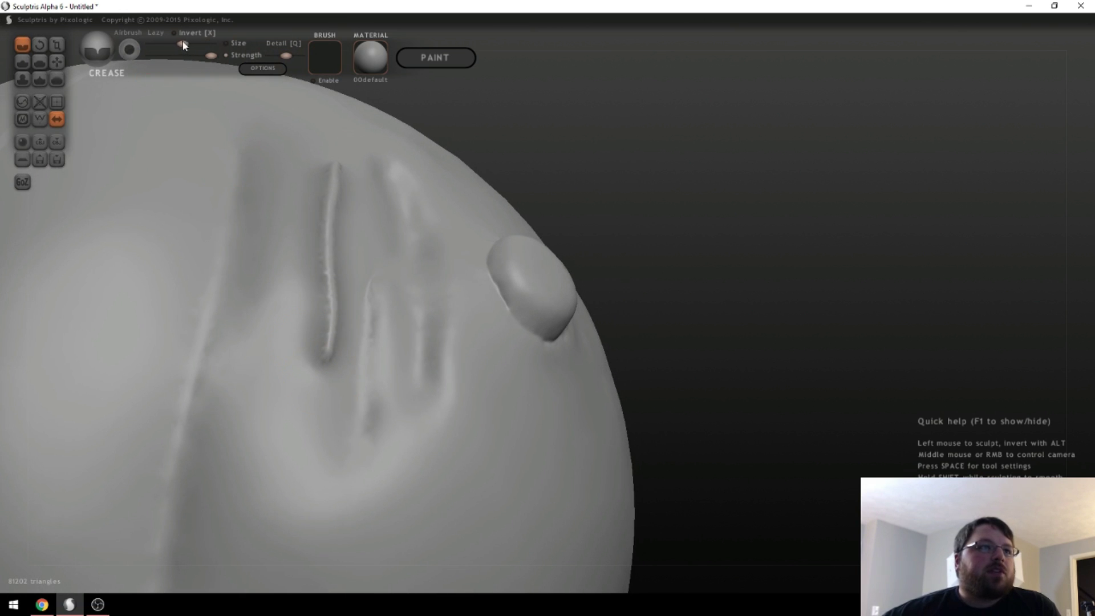
drag(211, 59, 186, 57)
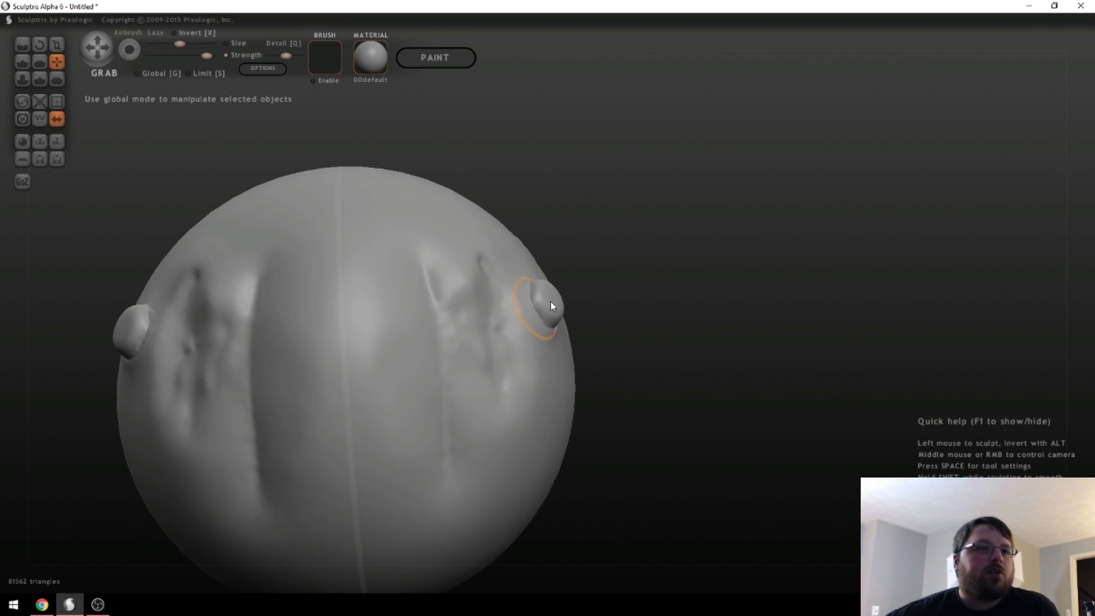
- Use Grab to pull the side bump outward into a spike and the surface above it up into a tall horn
drag(549, 301, 674, 268)
scroll(587, 286, down, 5)
drag(511, 245, 564, 170)
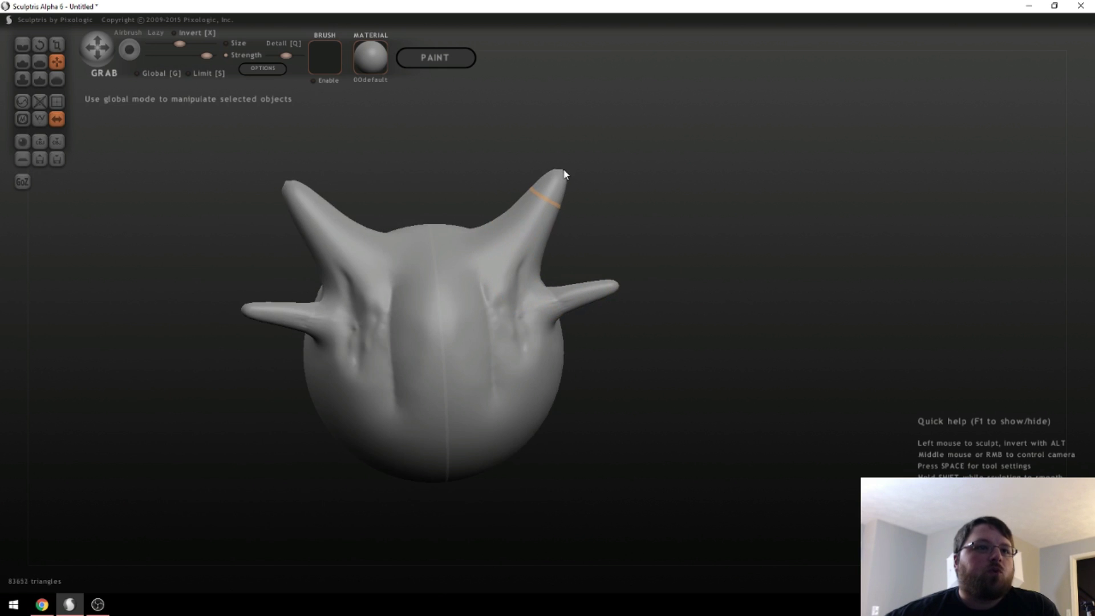
mouse_move(565, 174)
middle_down()
mouse_move(576, 259)
mouse_move(491, 286)
mouse_move(518, 231)
mouse_move(507, 213)
mouse_move(469, 229)
mouse_move(470, 244)
mouse_move(433, 233)
middle_up()
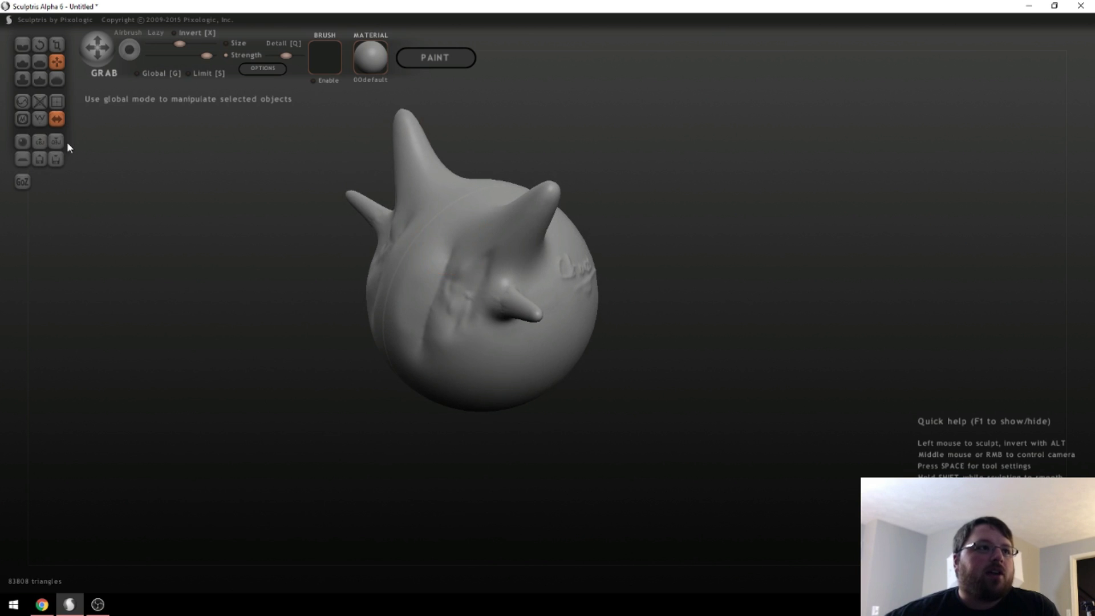
mouse_move(566, 225)
middle_down()
mouse_move(589, 284)
mouse_move(660, 263)
middle_up()
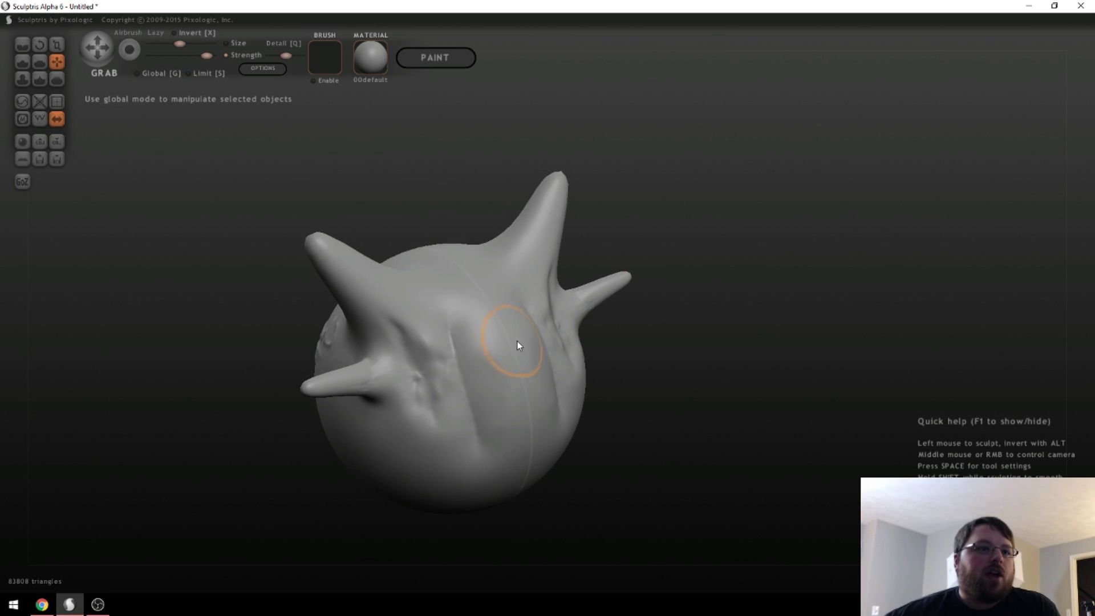
- Enlarge the Grab brush until it covers most of the front and try a broad pull on the creased side
drag(180, 44, 207, 44)
middle_drag(517, 376, 591, 343)
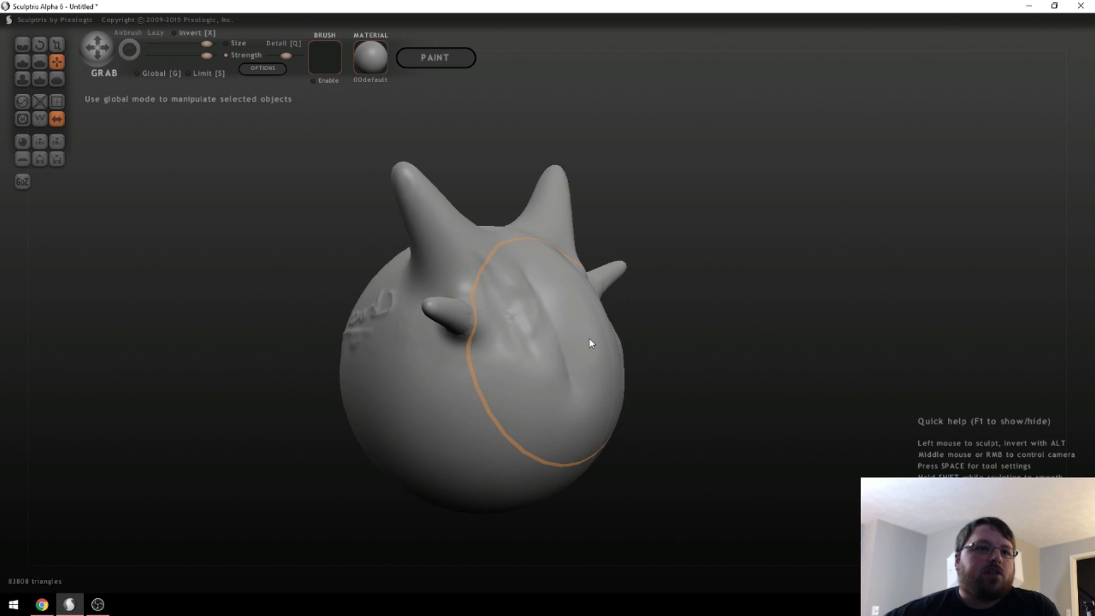
mouse_move(591, 343)
mouse_down()
mouse_move(680, 352)
mouse_move(639, 318)
mouse_move(643, 296)
mouse_move(597, 268)
mouse_move(602, 262)
mouse_up()
mouse_move(602, 261)
middle_down()
mouse_move(570, 342)
mouse_move(501, 273)
mouse_move(409, 296)
middle_up()
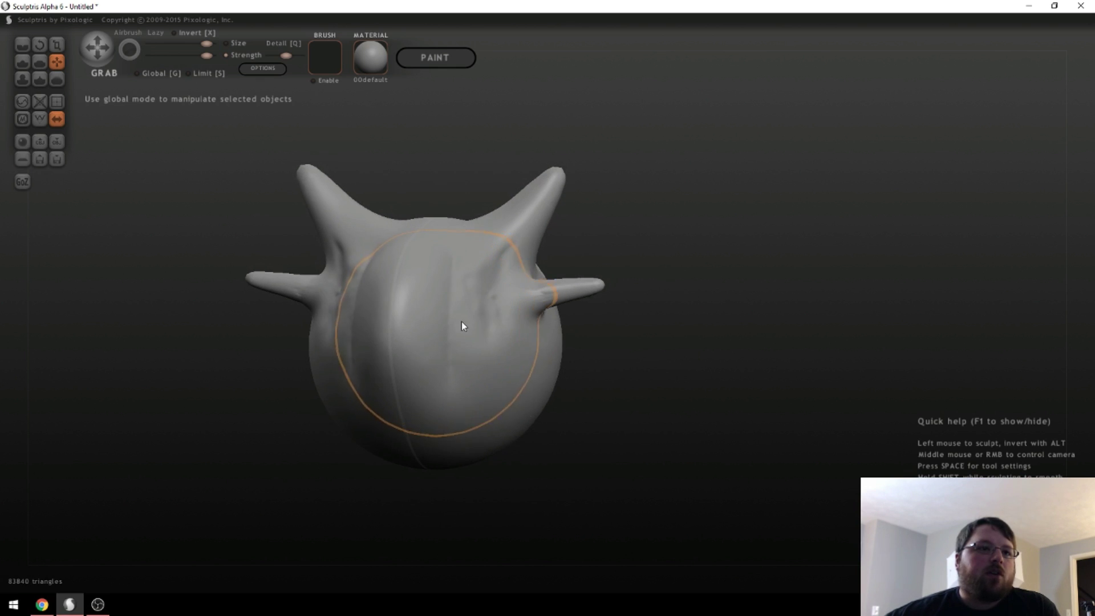
- Use a smaller Grab brush and tug the creased area beside the symmetry line at progressively lower strengths
mouse_move(472, 313)
middle_down()
mouse_move(508, 340)
mouse_move(487, 332)
middle_up()
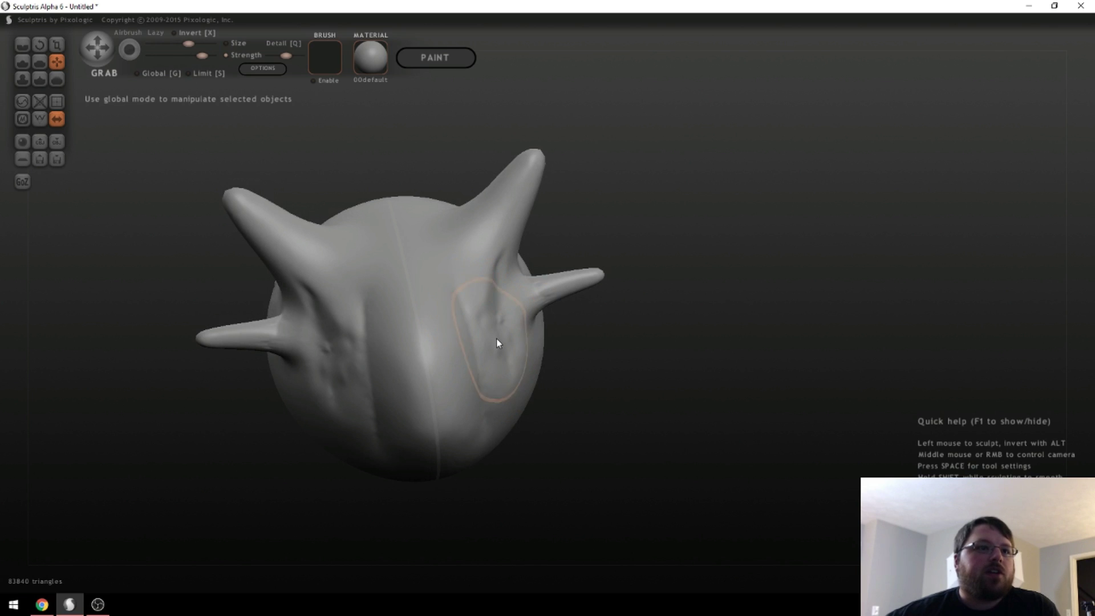
middle_drag(496, 334, 492, 330)
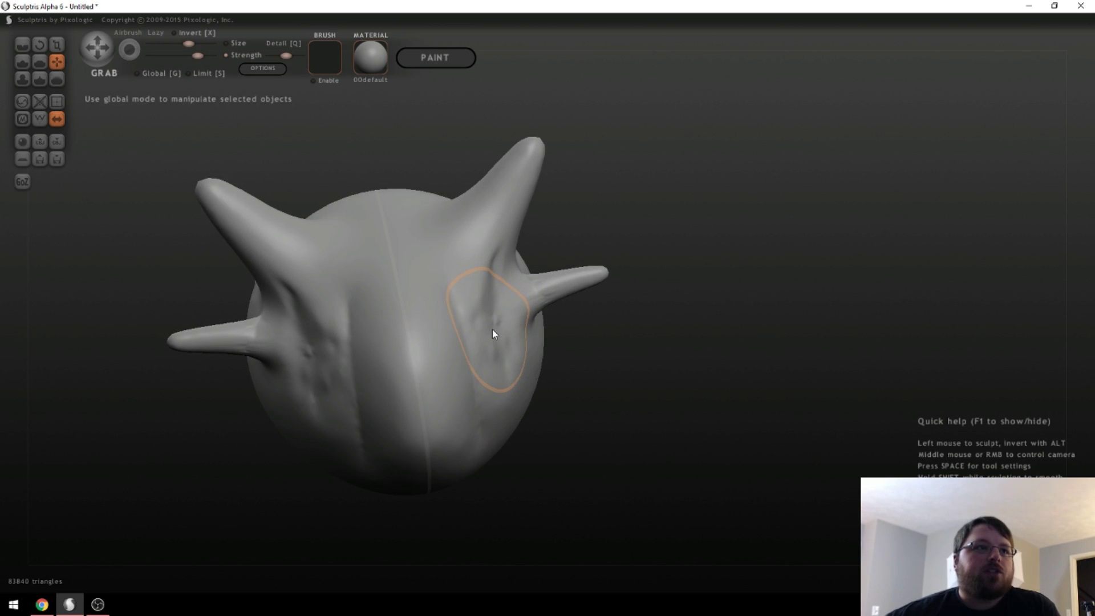
drag(489, 331, 511, 337)
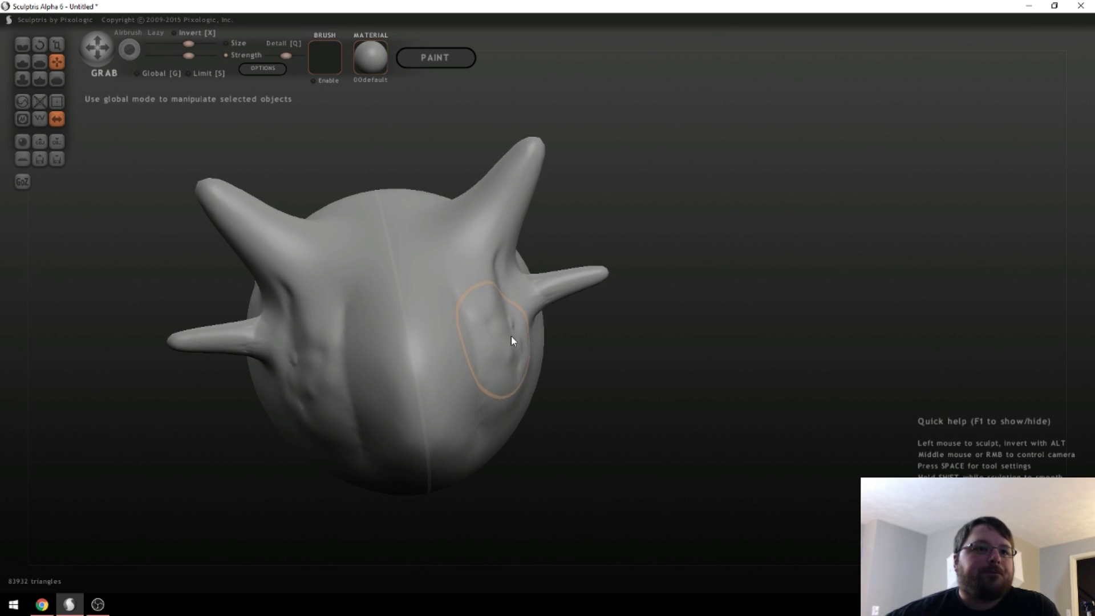
- Sculpt a rough eye shape between the symmetry line and the side spike with the Draw brush
click(23, 62)
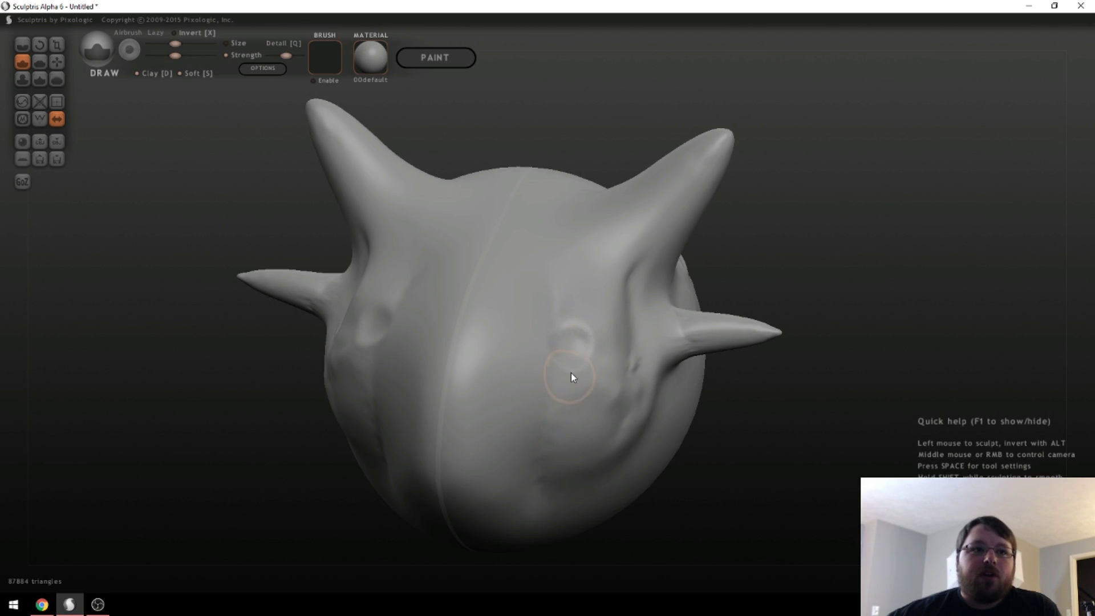
mouse_move(564, 345)
mouse_down()
mouse_move(545, 358)
mouse_move(582, 336)
mouse_move(532, 374)
mouse_move(587, 325)
mouse_move(540, 386)
mouse_up()
shift+drag(637, 392, 638, 415)
scroll(583, 262, up, 2)
- Define the eye socket and its rim with the Inflate and Crease brushes
click(23, 77)
click(23, 47)
shift+scroll(528, 360, down, 2)
mouse_move(517, 370)
mouse_down()
mouse_move(540, 337)
mouse_move(529, 348)
mouse_move(594, 325)
mouse_move(556, 396)
mouse_move(521, 392)
mouse_move(569, 333)
mouse_move(589, 352)
mouse_up()
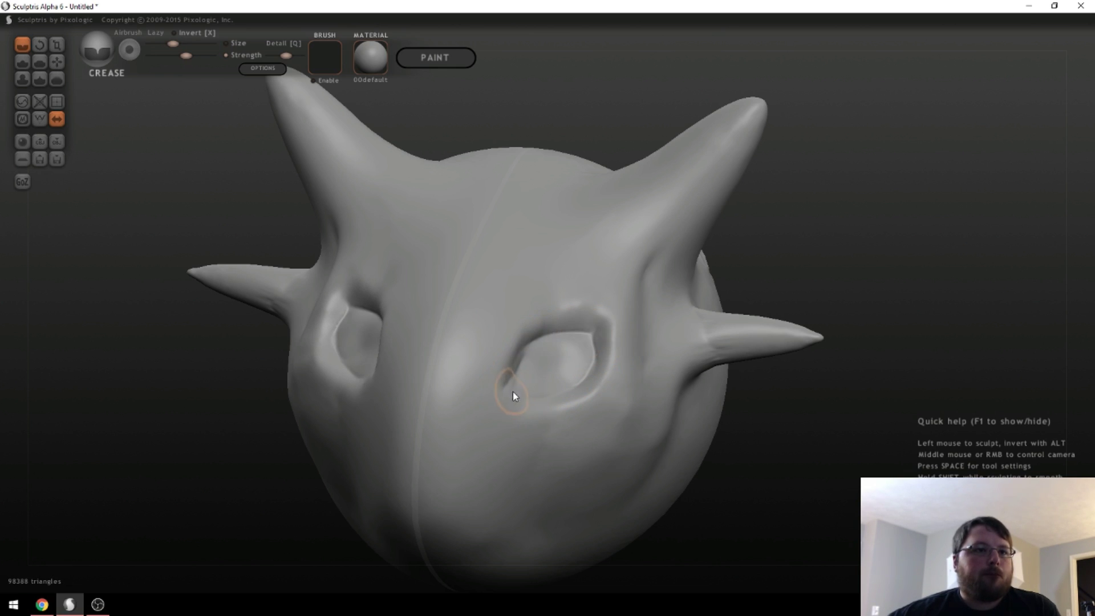
- Use Grab to pull the front of the face below the eyes forward into a snout
click(56, 61)
mouse_move(566, 506)
middle_down()
mouse_move(411, 537)
mouse_move(569, 474)
mouse_move(496, 511)
mouse_move(581, 463)
mouse_move(477, 384)
mouse_move(709, 416)
mouse_move(751, 494)
mouse_move(627, 466)
mouse_move(741, 440)
mouse_move(447, 420)
mouse_move(575, 308)
mouse_move(588, 256)
mouse_move(558, 255)
mouse_move(577, 359)
mouse_move(587, 293)
mouse_move(559, 293)
mouse_move(545, 379)
mouse_move(300, 369)
mouse_move(645, 362)
middle_up()
mouse_move(562, 420)
middle_down()
mouse_move(438, 351)
mouse_move(567, 430)
mouse_move(489, 437)
mouse_move(394, 409)
mouse_move(623, 310)
mouse_move(714, 296)
mouse_move(410, 357)
mouse_move(508, 333)
mouse_move(383, 308)
middle_up()
scroll(383, 307, up, 1)
mouse_move(382, 306)
mouse_down()
mouse_move(370, 298)
mouse_move(388, 317)
mouse_up()
mouse_move(388, 317)
middle_down()
mouse_move(510, 316)
mouse_move(402, 332)
mouse_move(420, 300)
mouse_move(364, 300)
middle_up()
mouse_move(364, 300)
mouse_down()
mouse_move(393, 275)
mouse_move(367, 296)
mouse_up()
mouse_move(368, 296)
middle_down()
mouse_move(714, 366)
mouse_move(447, 328)
mouse_move(418, 301)
middle_up()
drag(418, 301, 422, 300)
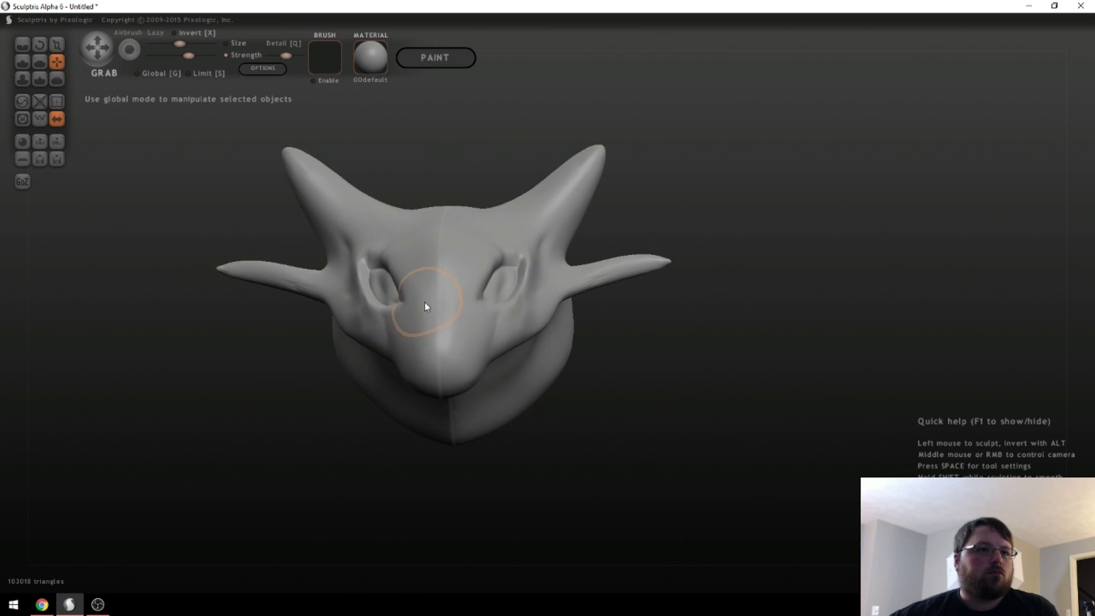
- Refine the snout's bridge, tip and sides with further Grab strokes
middle_drag(422, 300, 427, 332)
drag(426, 332, 431, 335)
mouse_move(432, 341)
middle_down()
mouse_move(392, 326)
mouse_move(485, 359)
middle_up()
scroll(484, 355, up, 4)
drag(472, 257, 482, 249)
drag(484, 337, 487, 350)
mouse_move(353, 365)
middle_down()
mouse_move(469, 361)
mouse_move(419, 388)
middle_up()
- Raise the Crease strength to maximum and carve the mouth opening under the tip of the snout
key(c)
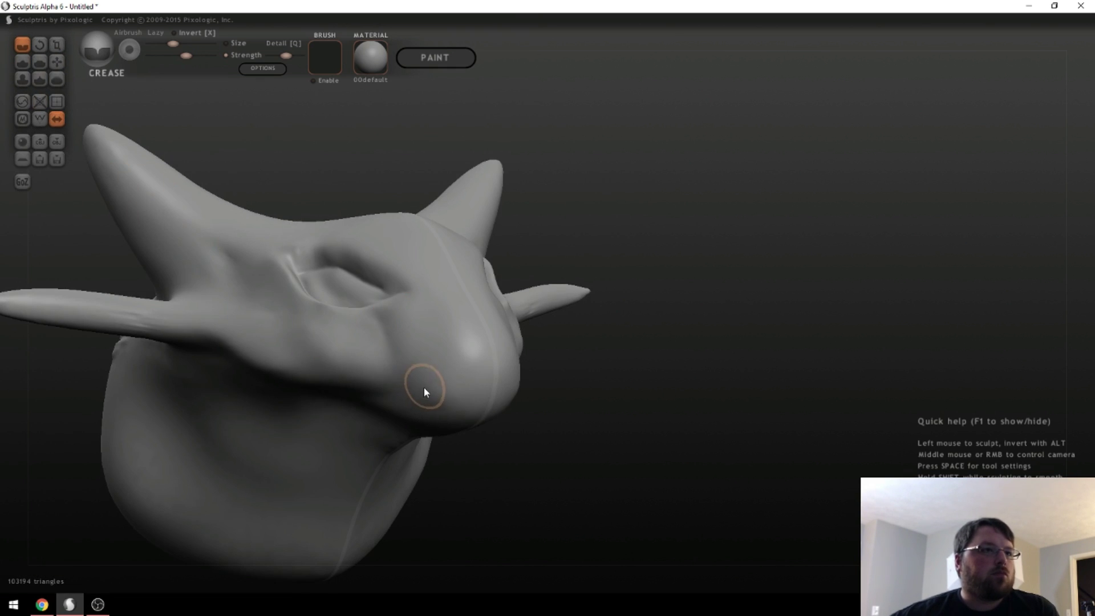
drag(186, 56, 211, 56)
mouse_move(448, 399)
mouse_down()
mouse_move(491, 416)
mouse_move(416, 411)
mouse_up()
mouse_move(434, 399)
middle_down()
mouse_move(330, 370)
mouse_move(408, 373)
middle_up()
drag(442, 383, 423, 383)
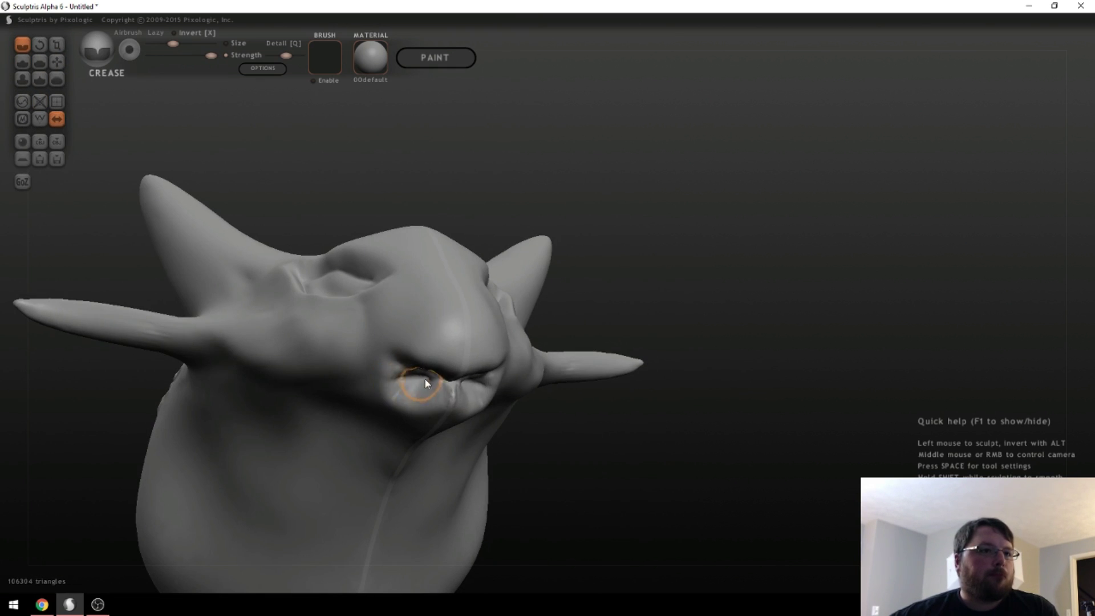
- Deepen the front of the mouth and shape the lower lip from both sides with Crease and Grab
middle_drag(433, 399, 441, 353)
drag(440, 354, 438, 365)
mouse_move(438, 365)
middle_down()
mouse_move(542, 395)
mouse_move(456, 397)
middle_up()
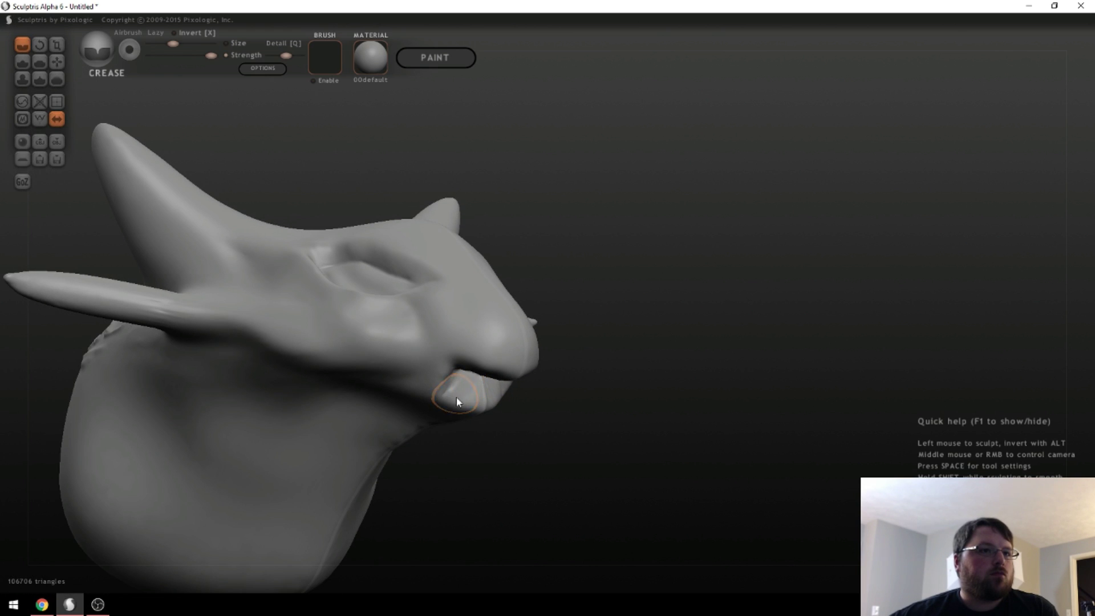
scroll(474, 392, up, 2)
shift+drag(474, 389, 482, 396)
middle_drag(482, 396, 546, 404)
key(g)
key(c)
drag(553, 399, 517, 406)
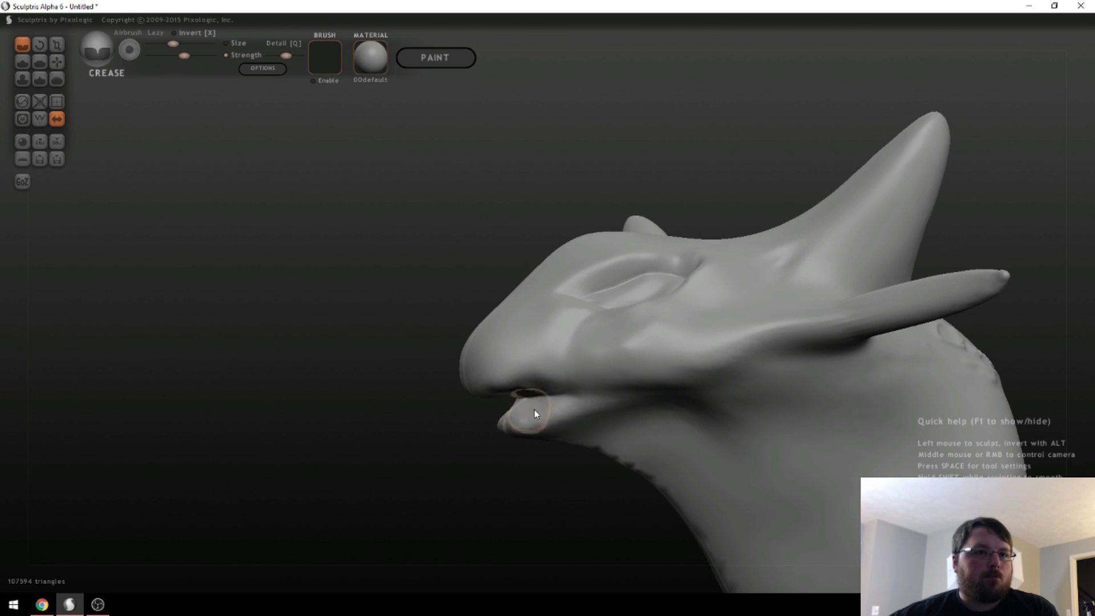
- Extend the mouth line backward along the jaw toward the side spike with Crease strokes
middle_drag(517, 406, 447, 390)
drag(448, 391, 370, 381)
middle_drag(369, 382, 406, 378)
drag(328, 377, 383, 368)
mouse_move(384, 368)
middle_down()
mouse_move(545, 377)
mouse_move(576, 359)
middle_up()
drag(288, 362, 401, 349)
mouse_move(402, 349)
middle_down()
mouse_move(440, 427)
mouse_move(509, 415)
mouse_move(480, 441)
mouse_move(530, 440)
middle_up()
- Pull and reshape the tip of the lower jaw beneath the snout with Grab
key(g)
drag(531, 439, 535, 433)
middle_drag(535, 432, 478, 419)
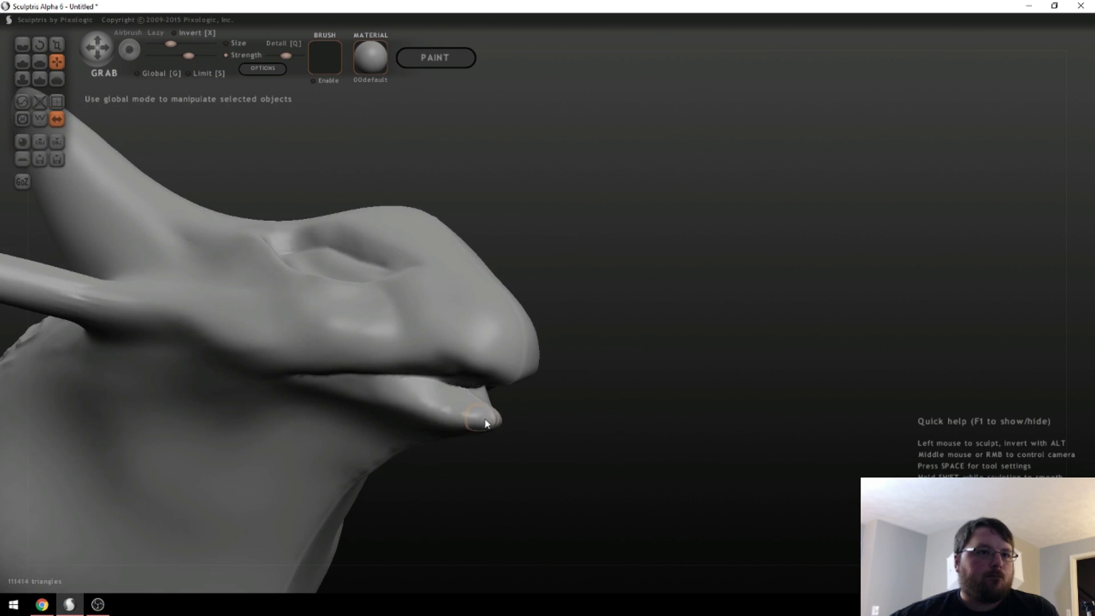
drag(478, 431, 457, 418)
middle_drag(457, 418, 419, 420)
mouse_move(493, 421)
middle_down()
mouse_move(599, 416)
mouse_move(527, 390)
mouse_move(379, 411)
mouse_move(470, 383)
middle_up()
- Refine the gap between the snout and the lower jaw tip with alternating Crease and Grab strokes
scroll(528, 390, down, 2)
key(c)
drag(467, 378, 471, 391)
middle_drag(471, 392, 457, 415)
key(g)
drag(457, 415, 498, 412)
middle_drag(505, 416, 489, 420)
key(c)
drag(492, 418, 485, 409)
- Crease the boundary between the back of the head and the neck behind the horns
mouse_move(484, 409)
middle_down()
mouse_move(454, 393)
mouse_move(456, 351)
mouse_move(456, 417)
mouse_move(353, 397)
mouse_move(488, 419)
mouse_move(460, 386)
mouse_move(514, 439)
mouse_move(557, 247)
mouse_move(696, 296)
mouse_move(540, 347)
mouse_move(562, 361)
middle_up()
drag(562, 361, 588, 382)
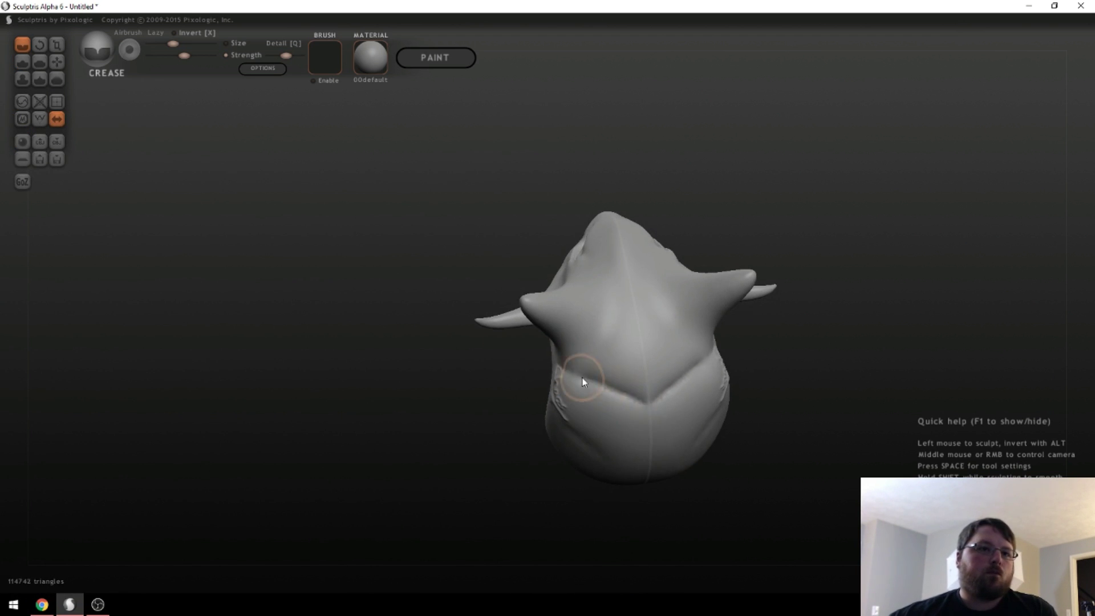
middle_drag(587, 381, 782, 323)
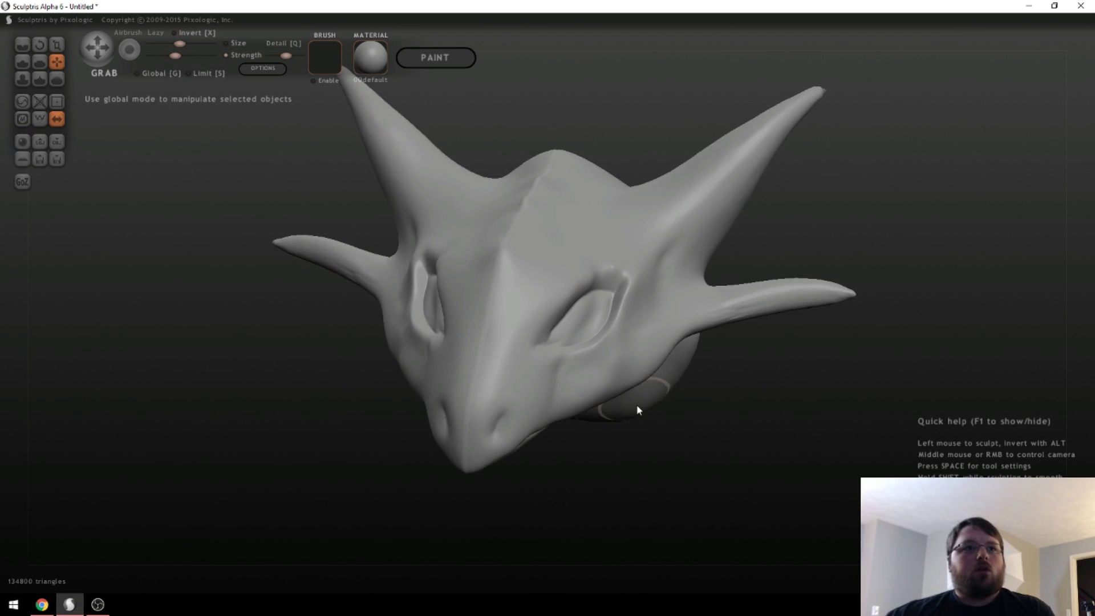
mouse_move(637, 410)
middle_down()
mouse_move(525, 349)
mouse_move(629, 310)
mouse_move(706, 332)
mouse_move(449, 348)
mouse_move(515, 360)
mouse_move(453, 420)
mouse_move(541, 370)
mouse_move(440, 414)
mouse_move(459, 313)
mouse_move(384, 346)
mouse_move(310, 354)
mouse_move(528, 362)
mouse_move(559, 342)
mouse_move(542, 388)
mouse_move(392, 312)
mouse_move(514, 344)
mouse_move(573, 318)
mouse_move(624, 348)
mouse_move(533, 322)
mouse_move(429, 320)
mouse_move(462, 343)
middle_up()
mouse_move(476, 285)
middle_down()
mouse_move(582, 251)
mouse_move(608, 291)
mouse_move(541, 261)
mouse_move(462, 356)
middle_up()
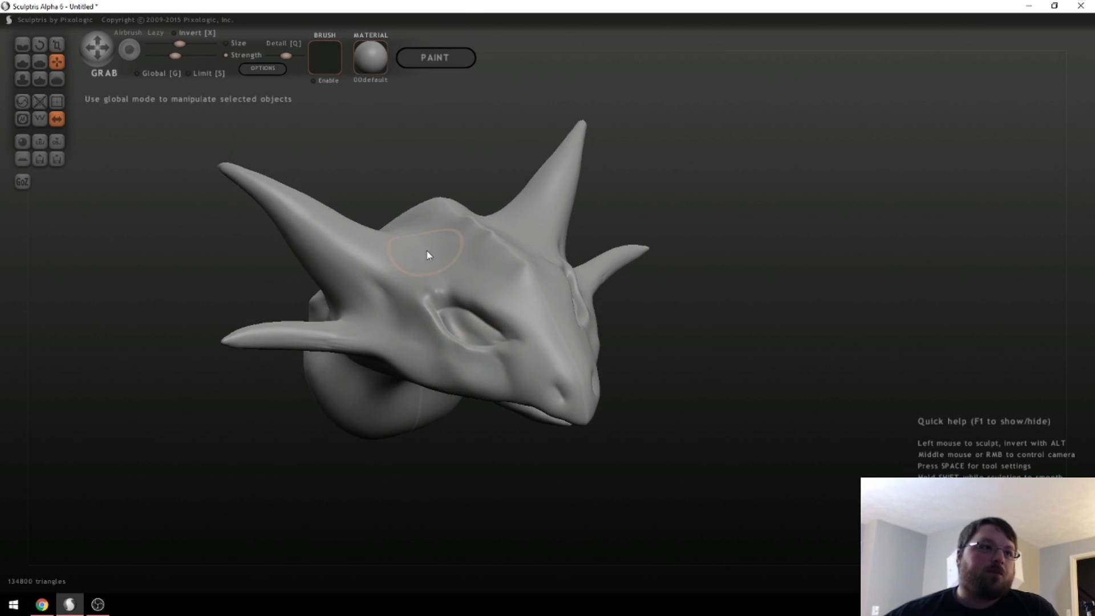
- Save the sculpture as dragon-thing.sc1
middle_drag(451, 245, 508, 269)
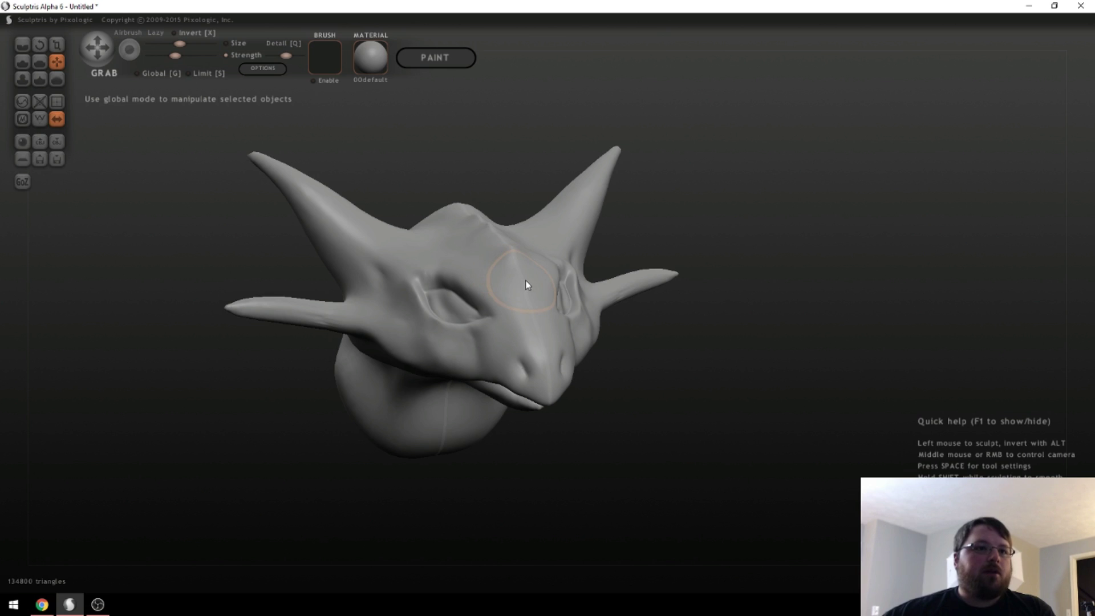
key(ctrl+s)
key(Return)
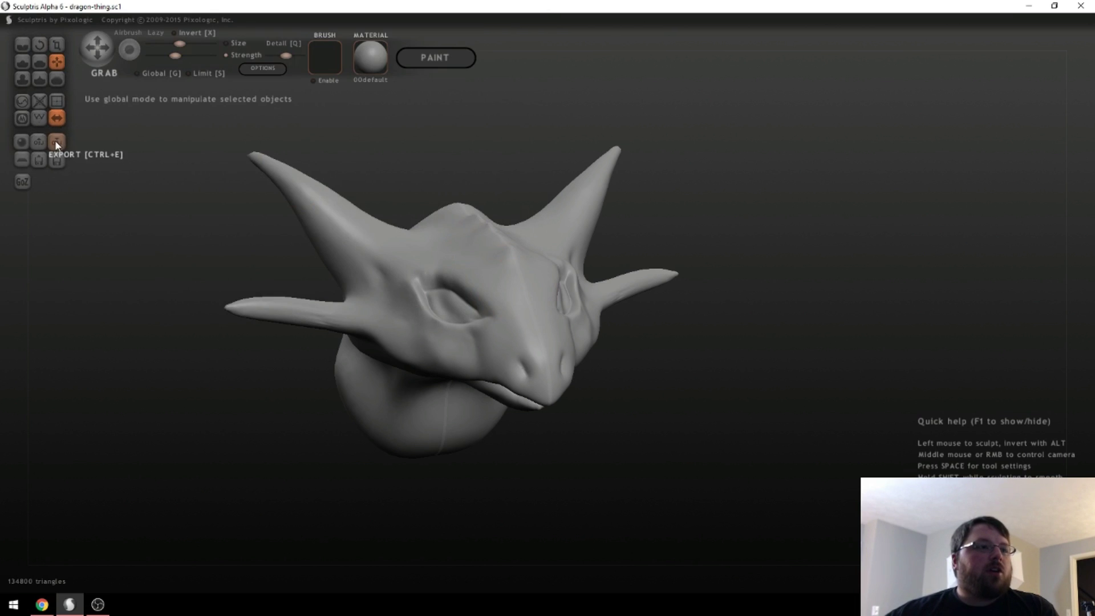
- Export the model to the Downloads folder as a Wavefront OBJ file named dragon-thing
click(57, 142)
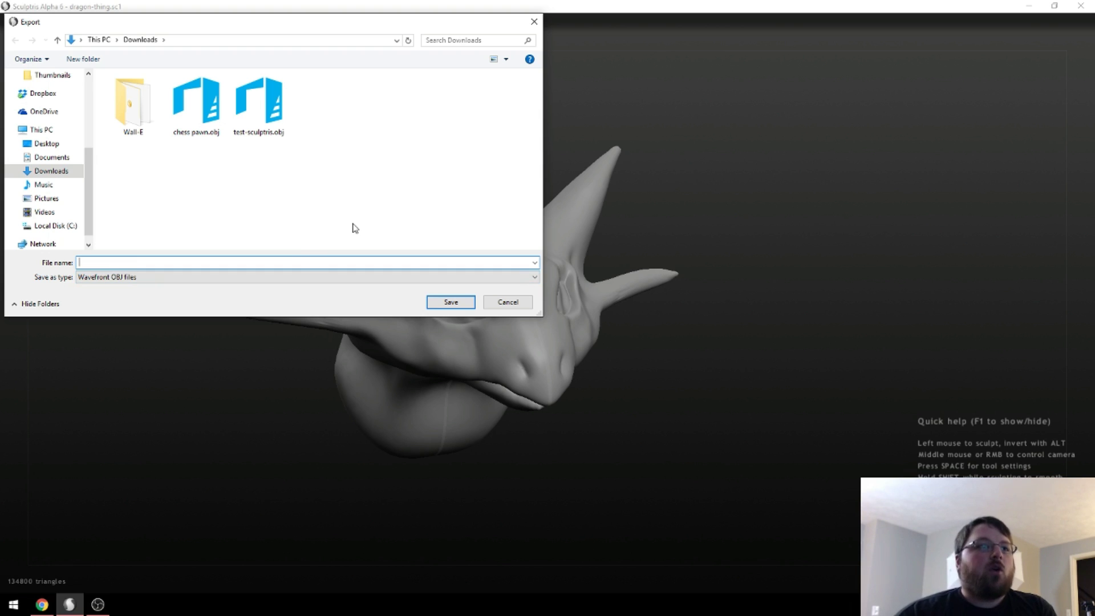
text(dragon-thing)
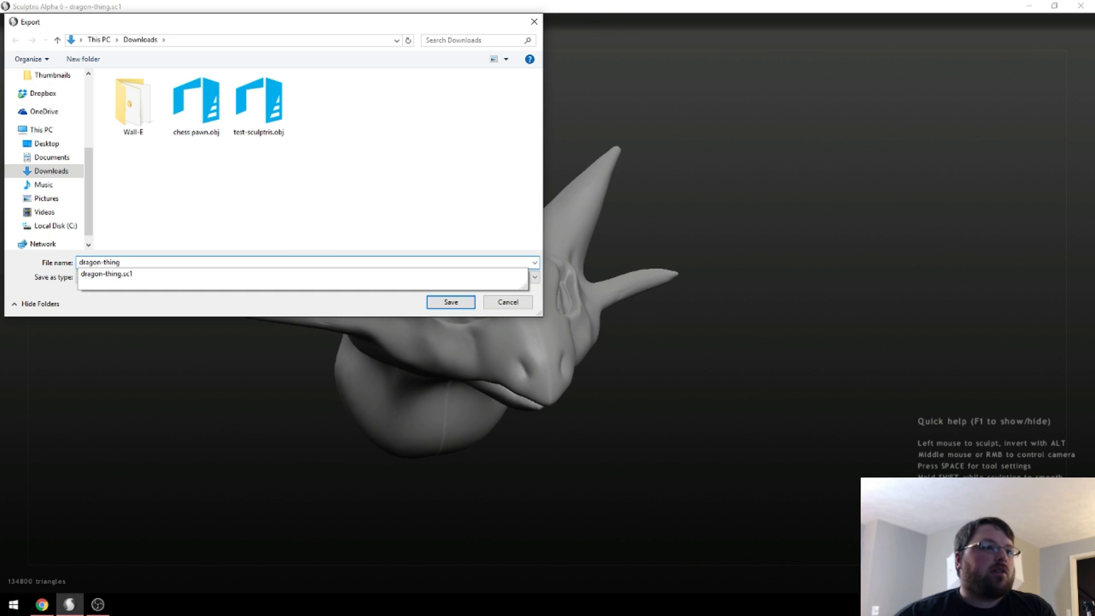
key(Return)
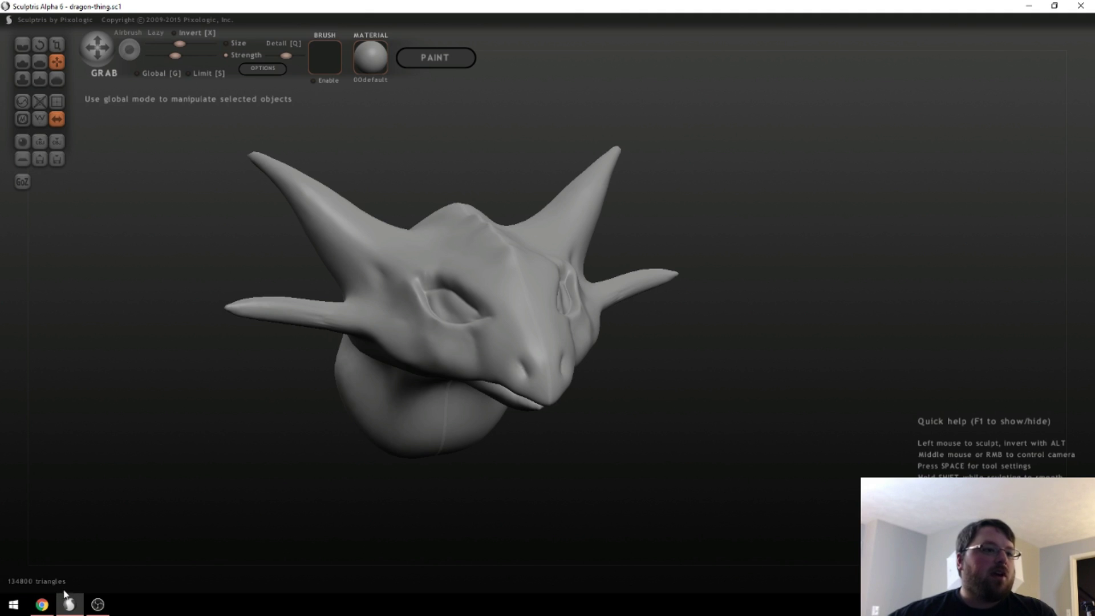
- Switch to Chrome, convert dragon-thing.obj to Binary Stereolithography (.stl) on meshconvert.com and download the result
click(42, 605)
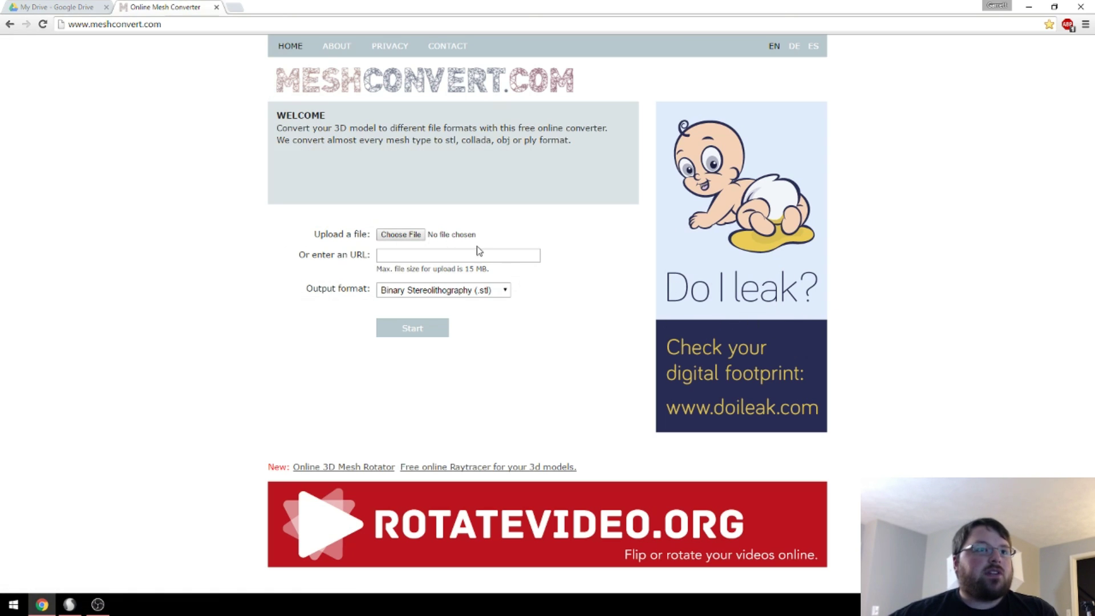
click(401, 235)
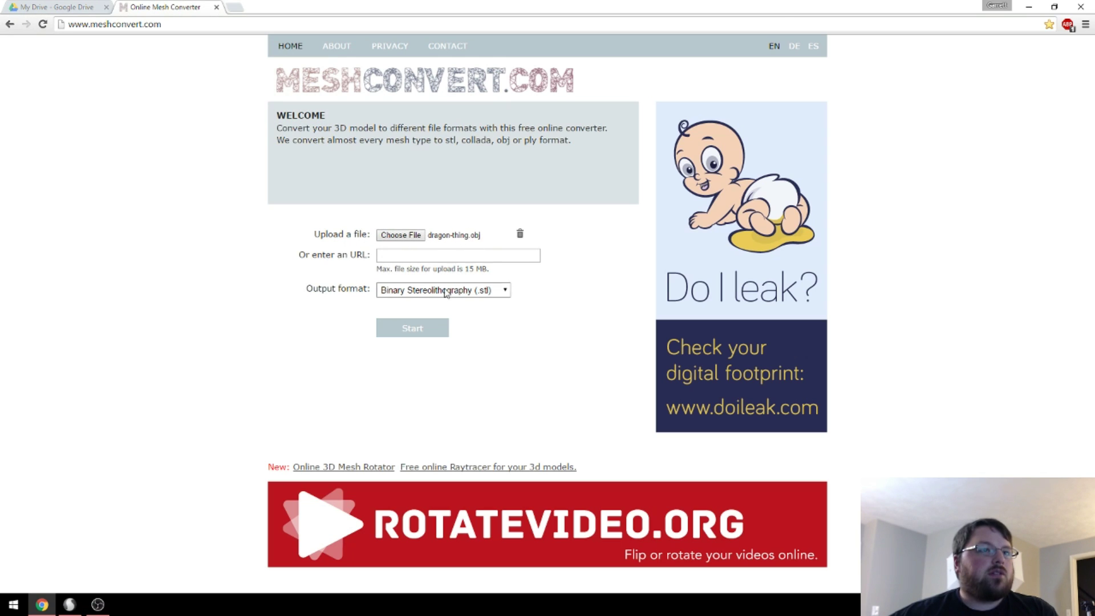
click(505, 291)
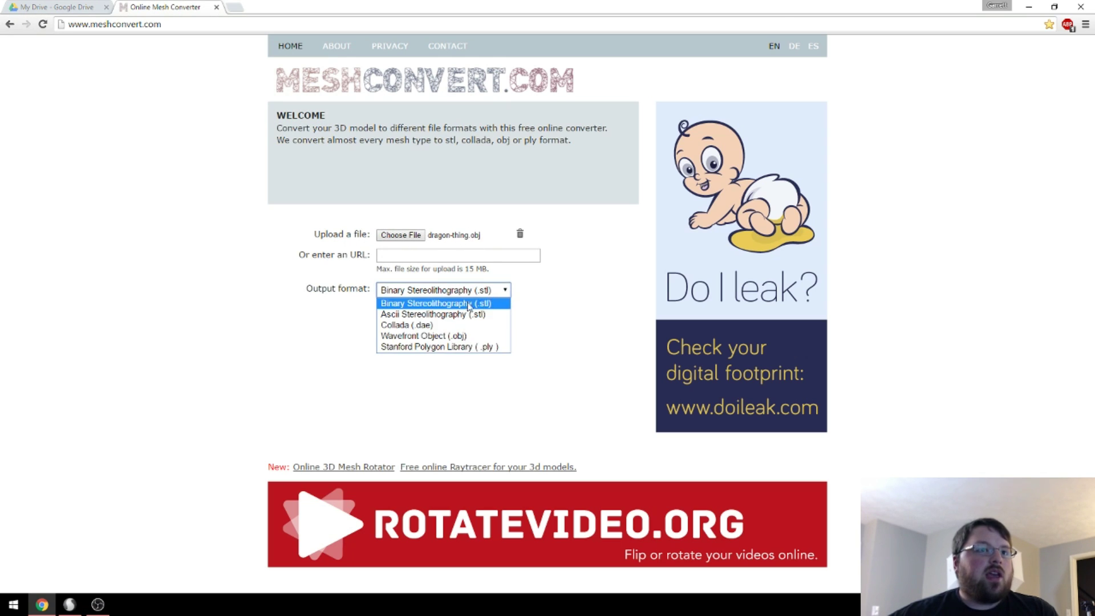
click(557, 302)
click(431, 328)
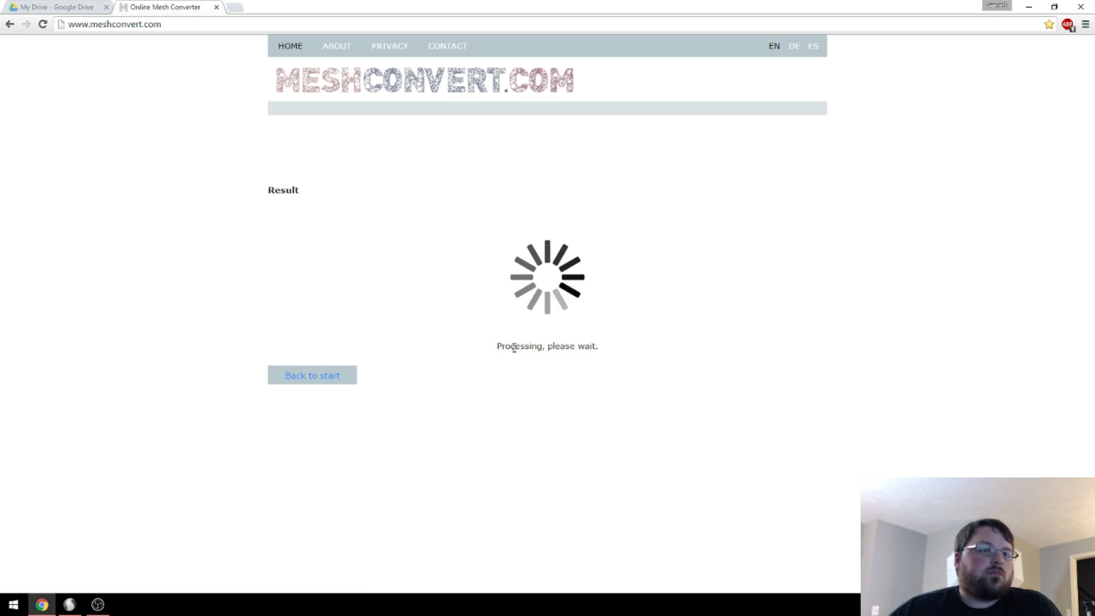
click(347, 219)
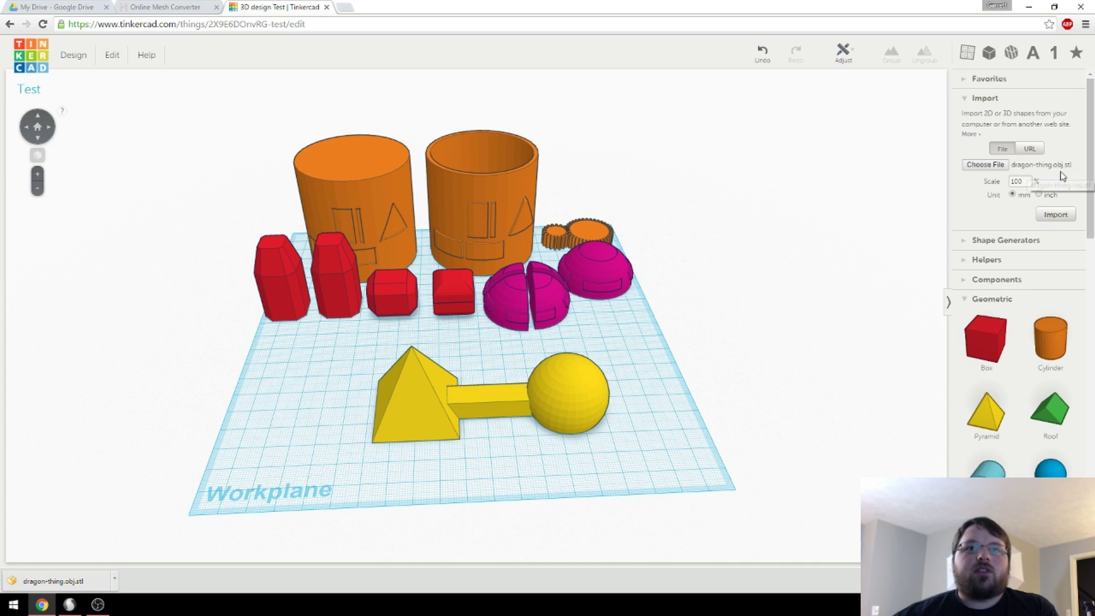
- Import dragon-thing.obj.stl into the Tinkercad design at 1000% scale in mm and enlarge the head to about 48 mm tall
click(1028, 182)
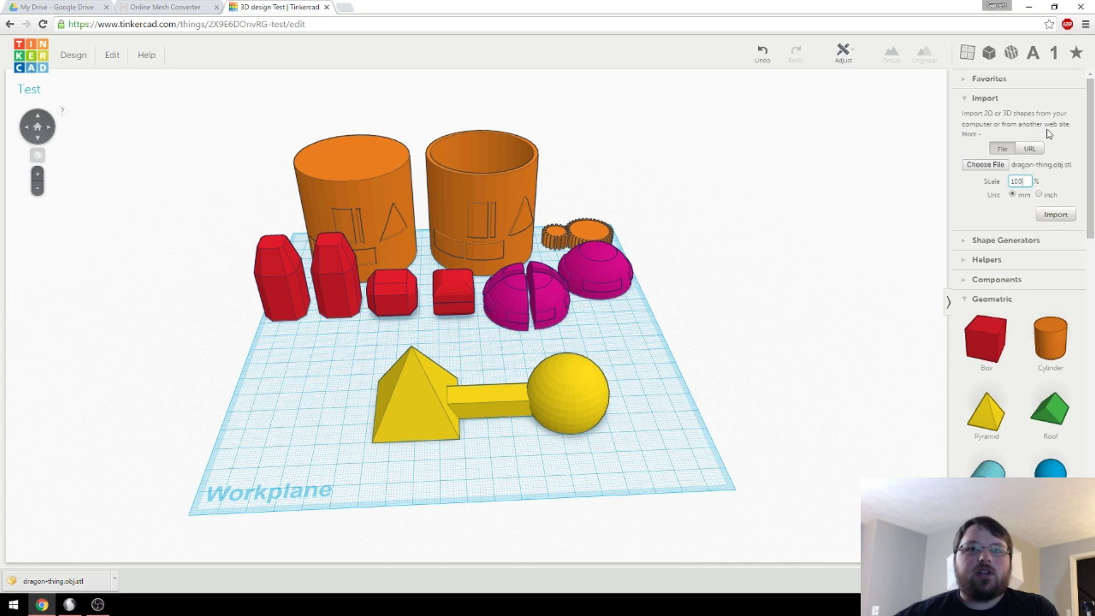
click(1055, 215)
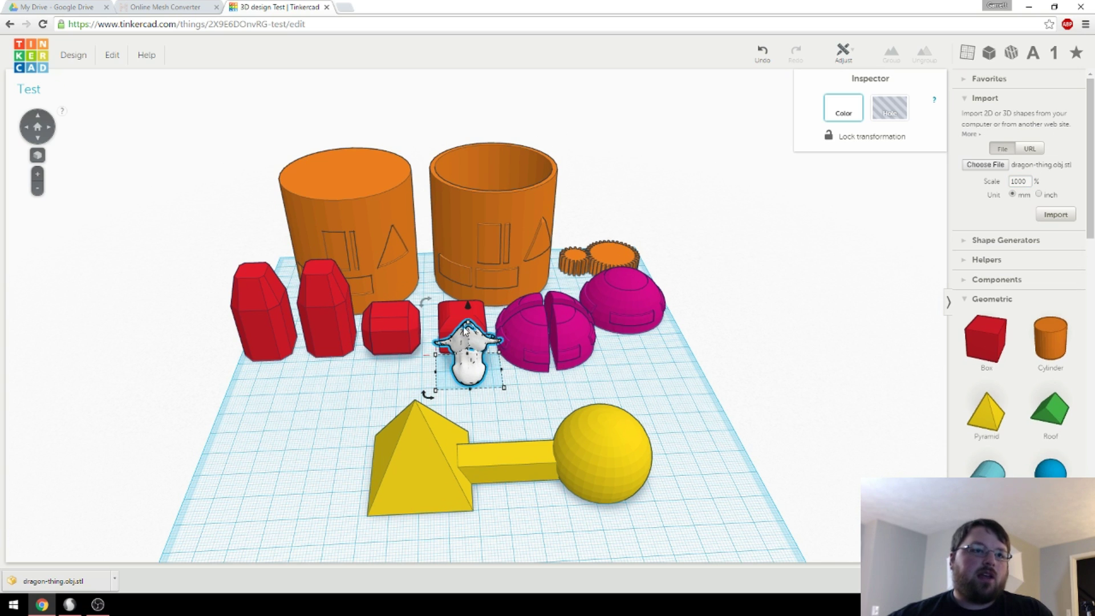
mouse_move(470, 336)
right_down()
mouse_move(567, 371)
mouse_move(568, 342)
mouse_move(474, 323)
right_up()
shift+drag(470, 320, 475, 277)
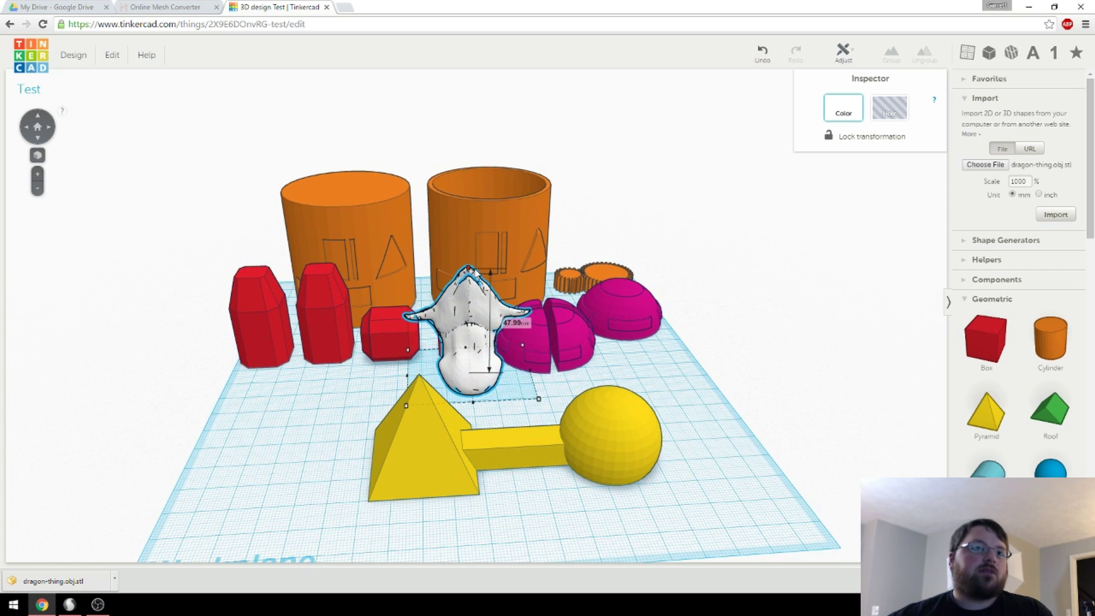
- Examine the imported dragon head's mesh surface up close from several angles
scroll(453, 323, up, 5)
scroll(453, 323, up, 3)
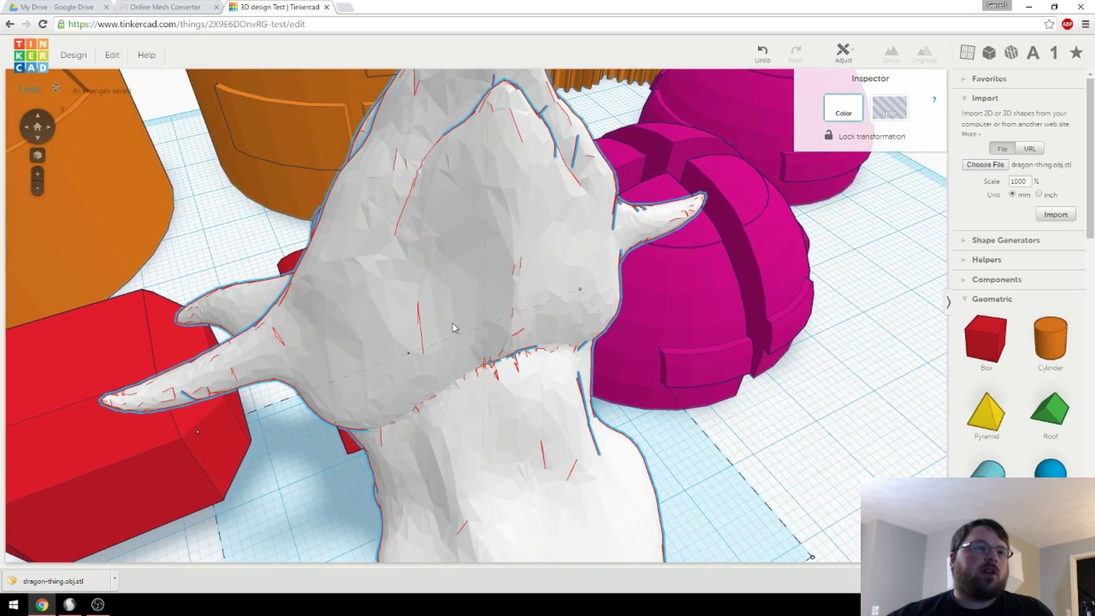
scroll(463, 310, up, 4)
right_drag(558, 367, 483, 428)
scroll(483, 429, down, 5)
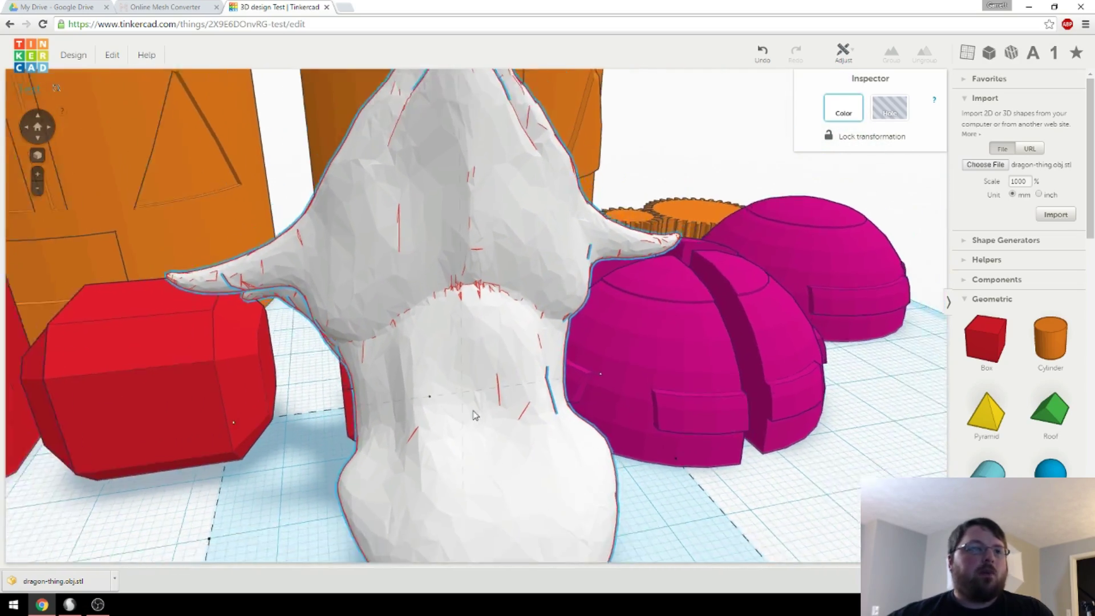